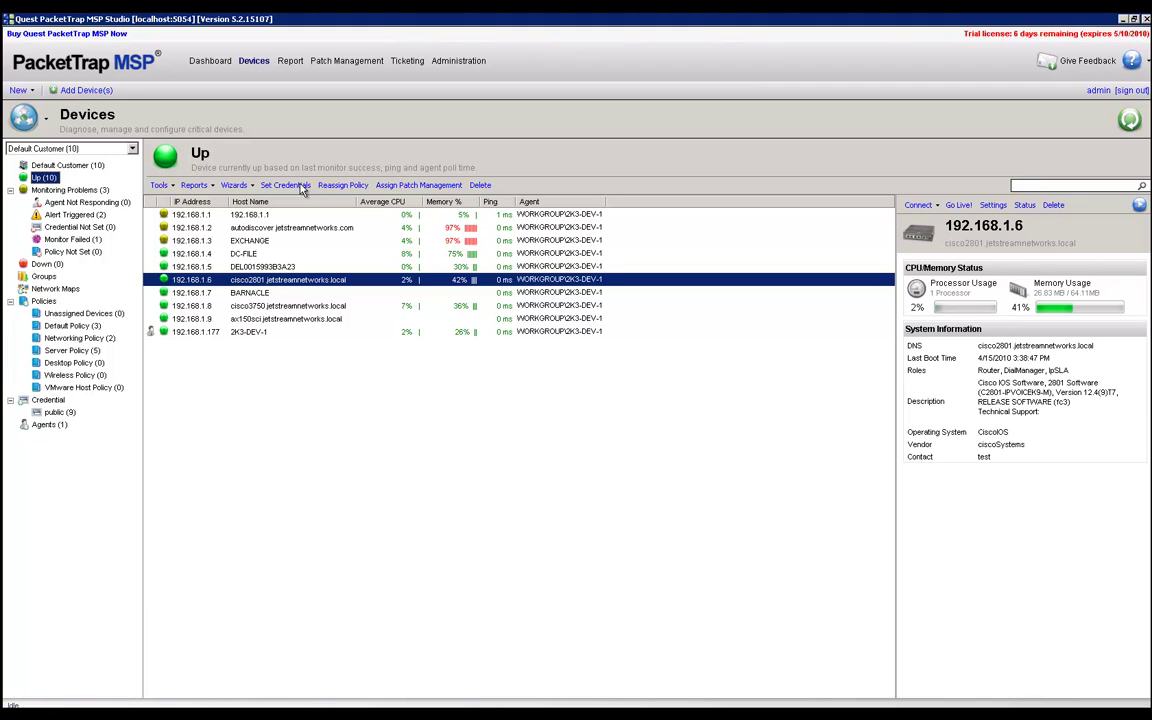
Step: Check the credential settings of device 192.168.1.6 without changing them and reassign the device to the Networking Policy
{"action": "left_click", "coordinate": [301, 187]}
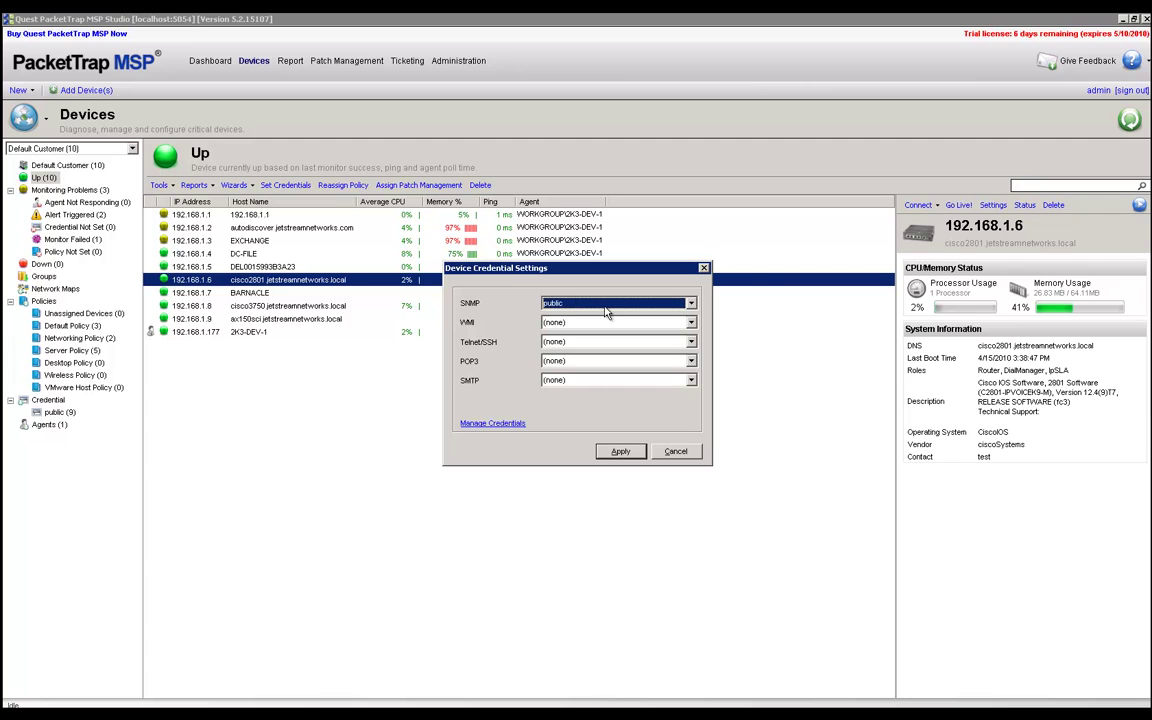
{"action": "left_click", "coordinate": [675, 451]}
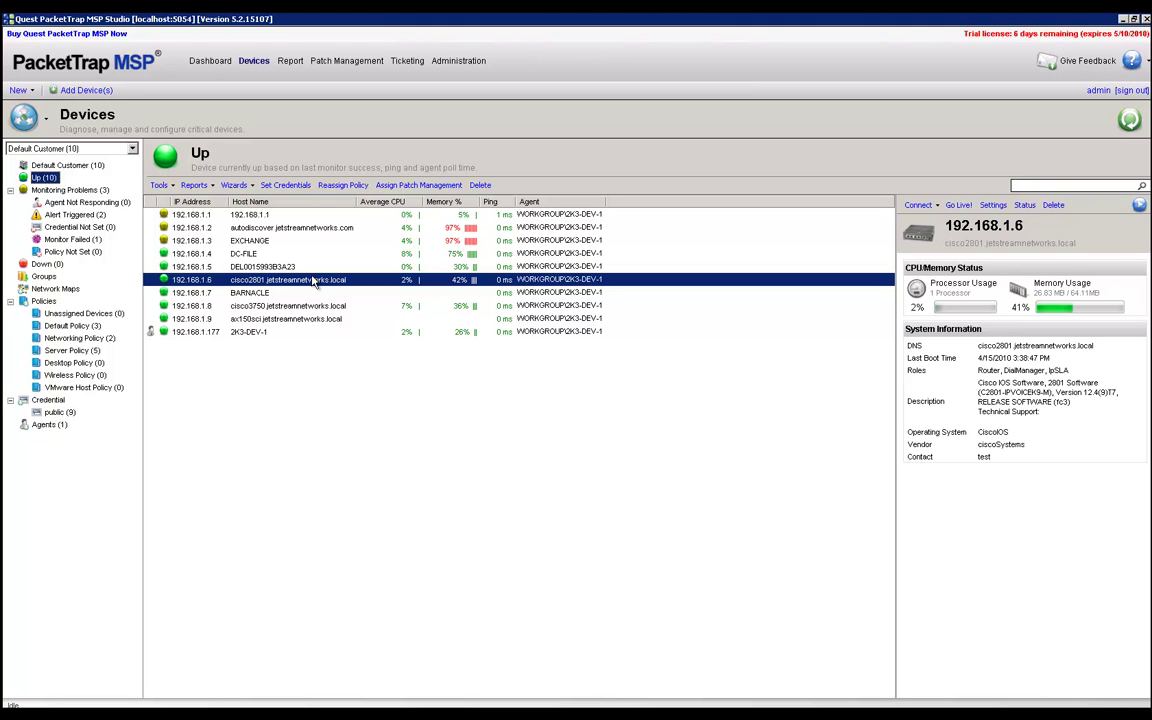
{"action": "left_click", "coordinate": [340, 188]}
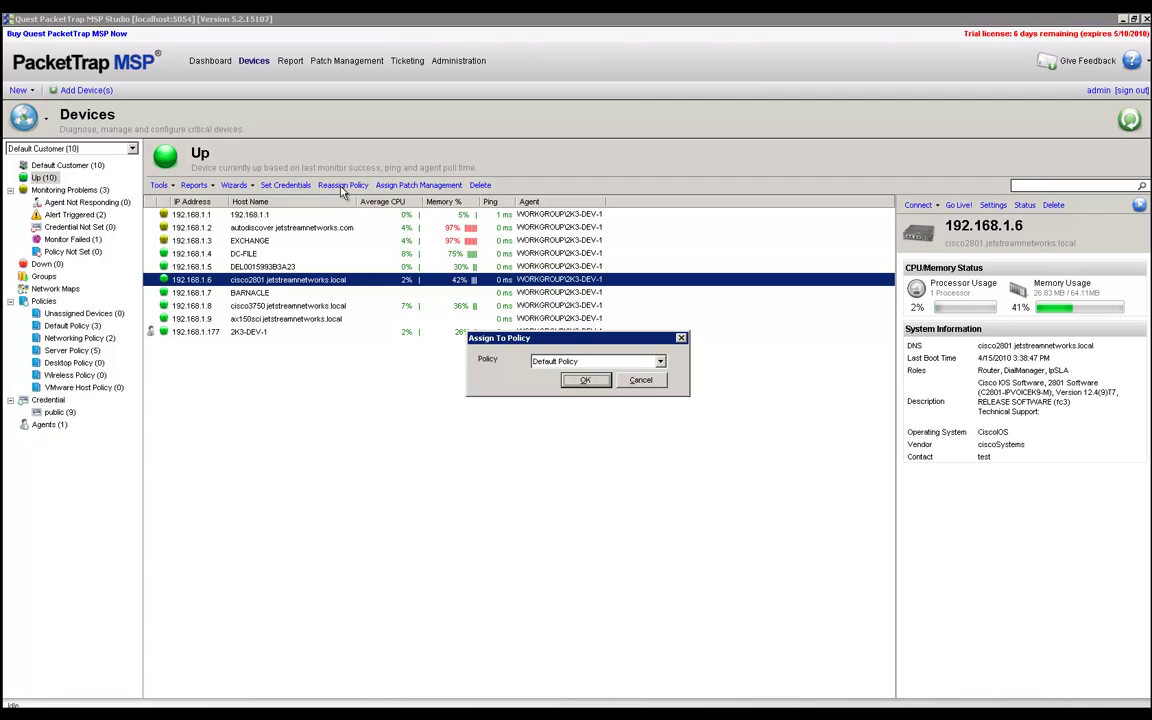
{"action": "left_click", "coordinate": [558, 361]}
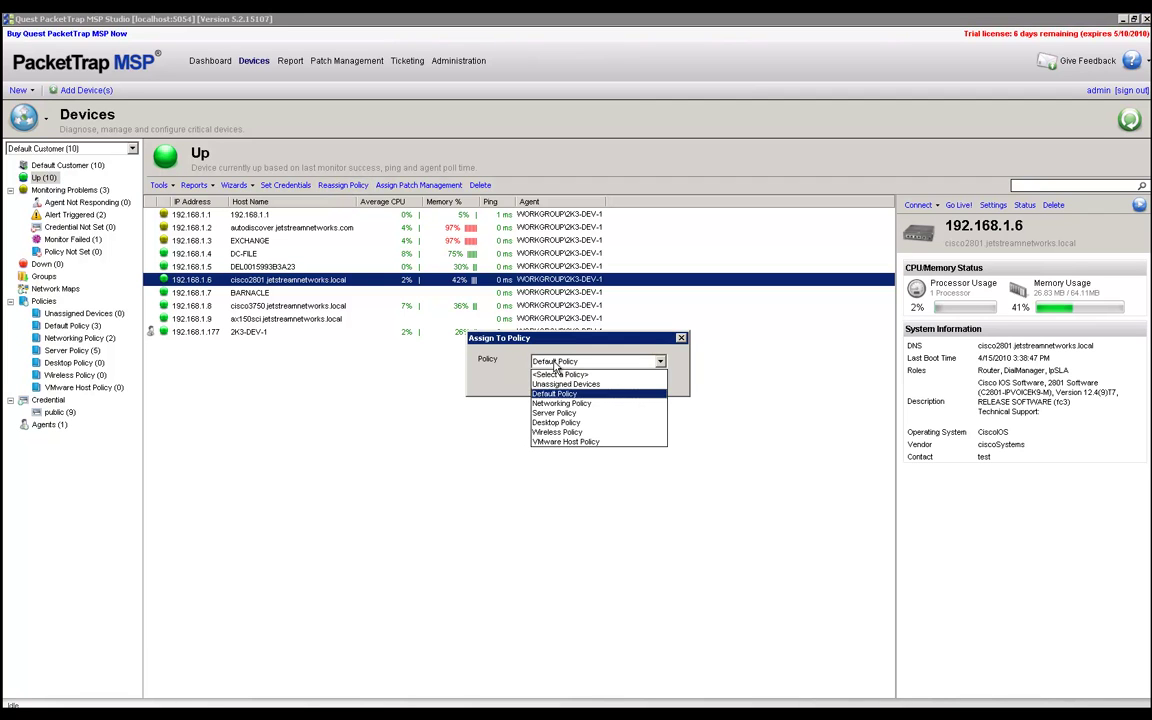
{"action": "left_click", "coordinate": [558, 403]}
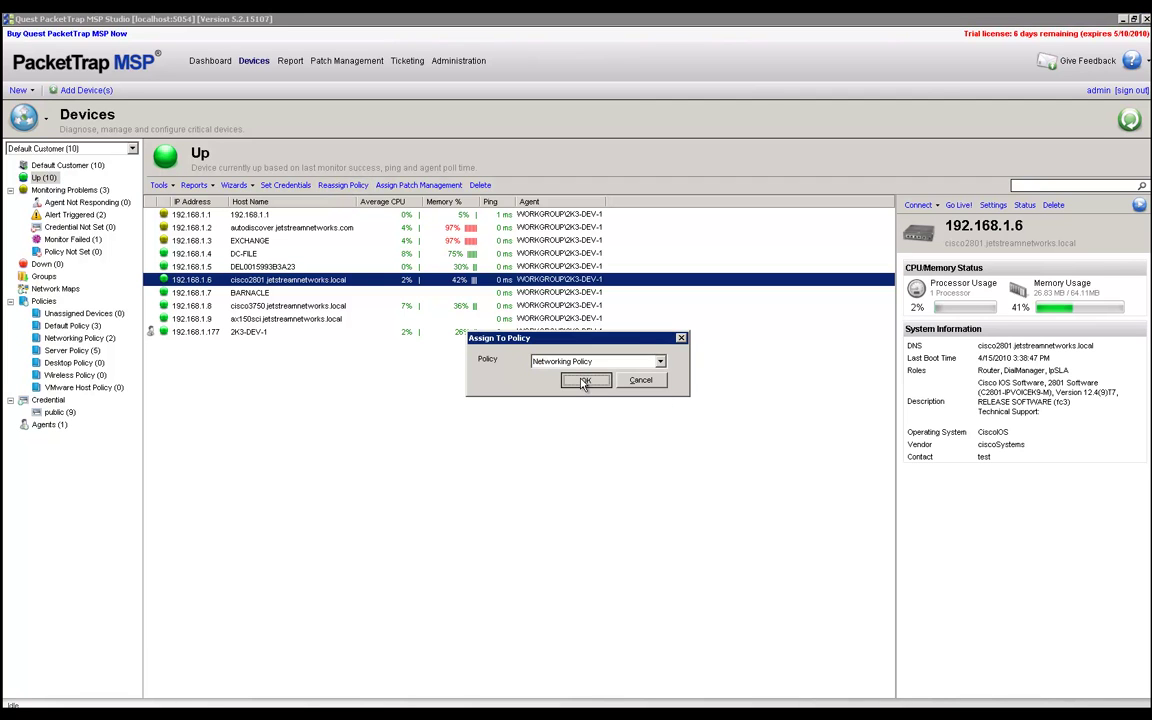
{"action": "left_click", "coordinate": [586, 382]}
{"action": "left_click", "coordinate": [558, 402]}
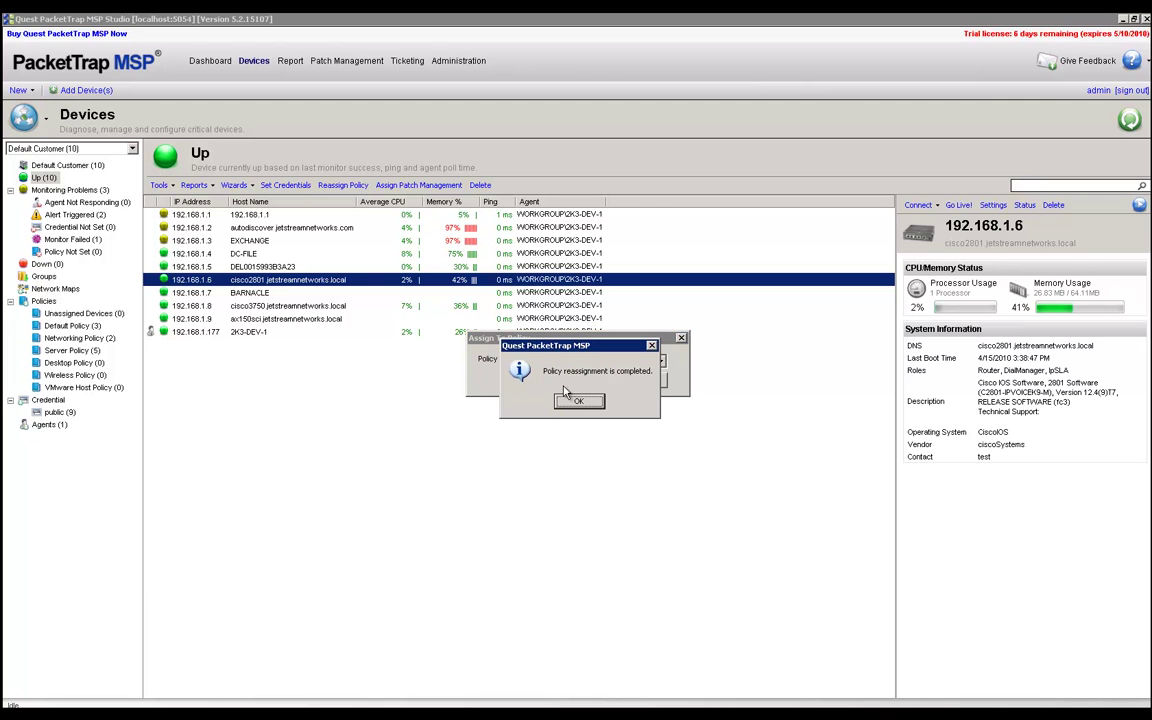
{"action": "left_click", "coordinate": [570, 401]}
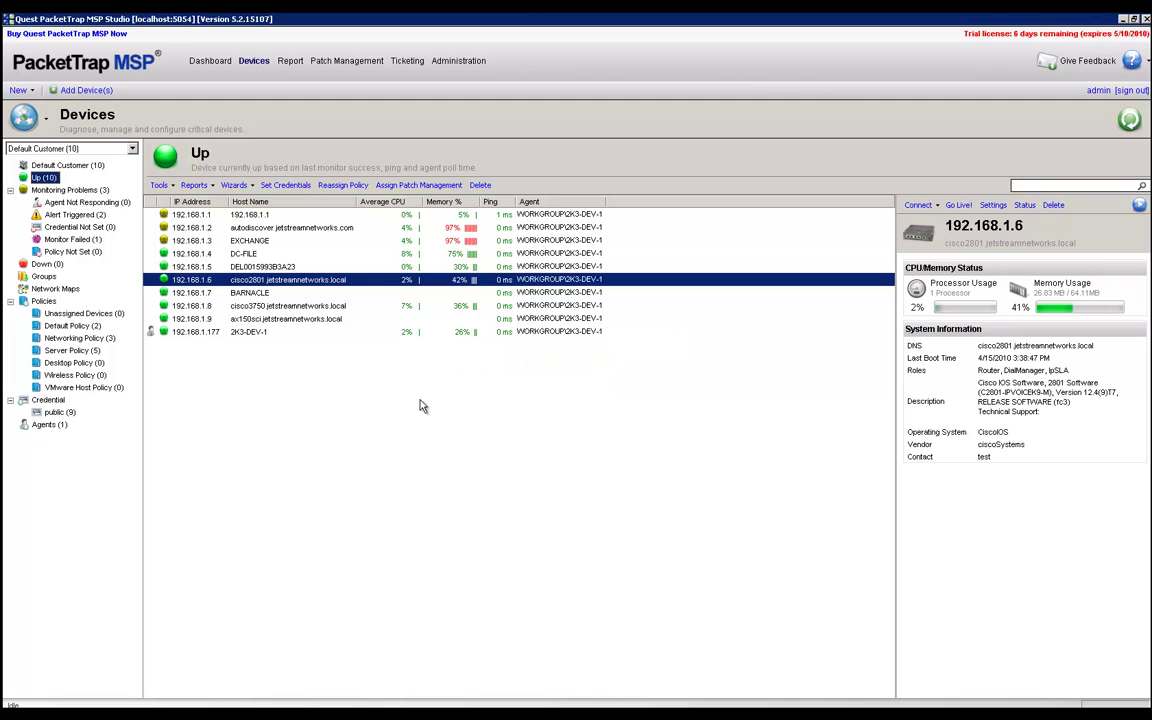
Step: Check in the Networking Policy's monitor settings whether the NetFlow/sFlow/JFlow/ptFlow Collector is enabled, leaving the policy unsaved
{"action": "right_click", "coordinate": [114, 339]}
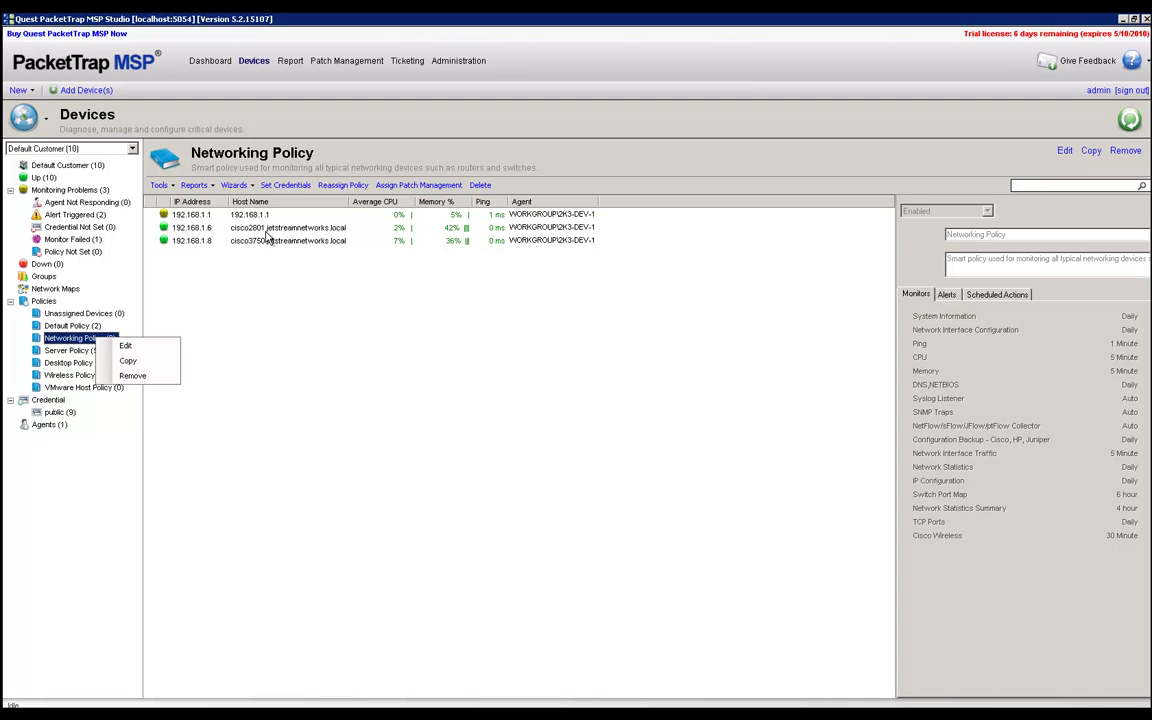
{"action": "left_click", "coordinate": [146, 346]}
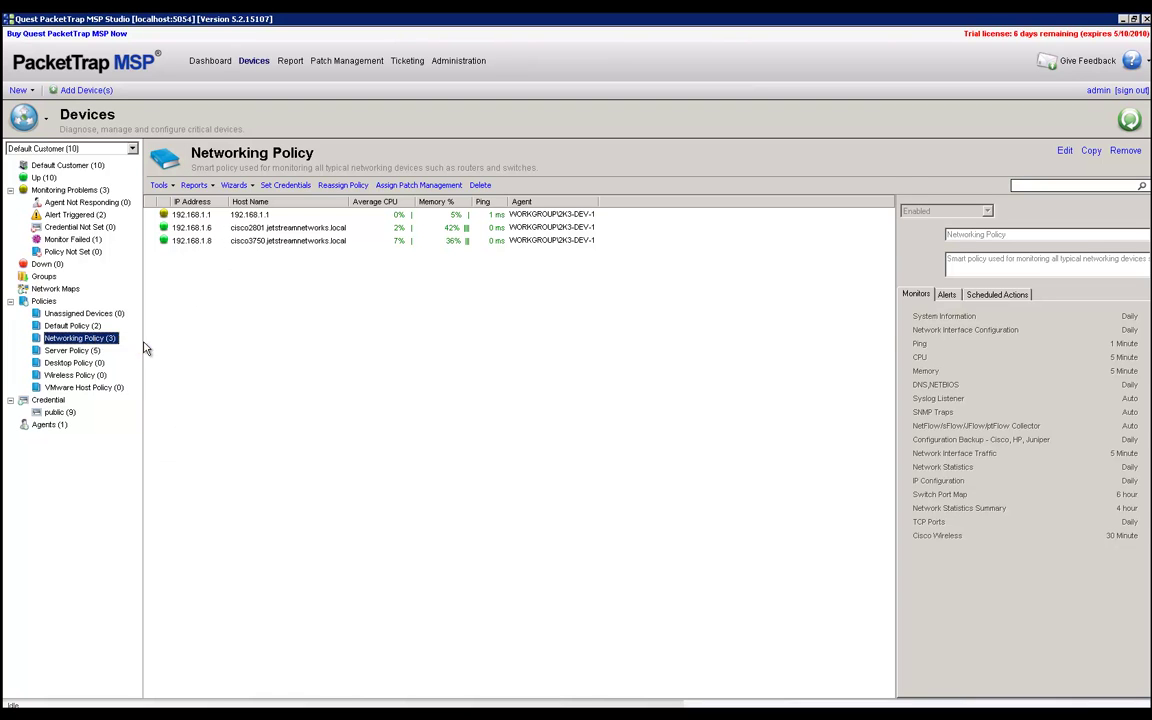
{"action": "left_click", "coordinate": [337, 282]}
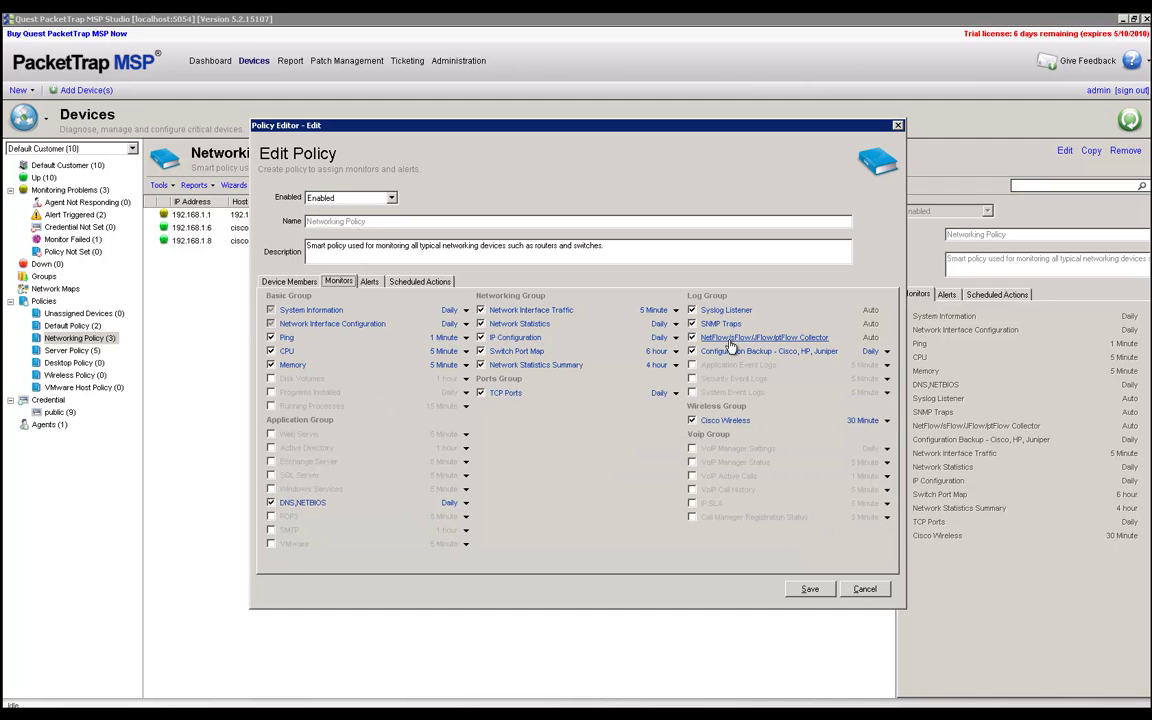
{"action": "mouse_move", "coordinate": [741, 346]}
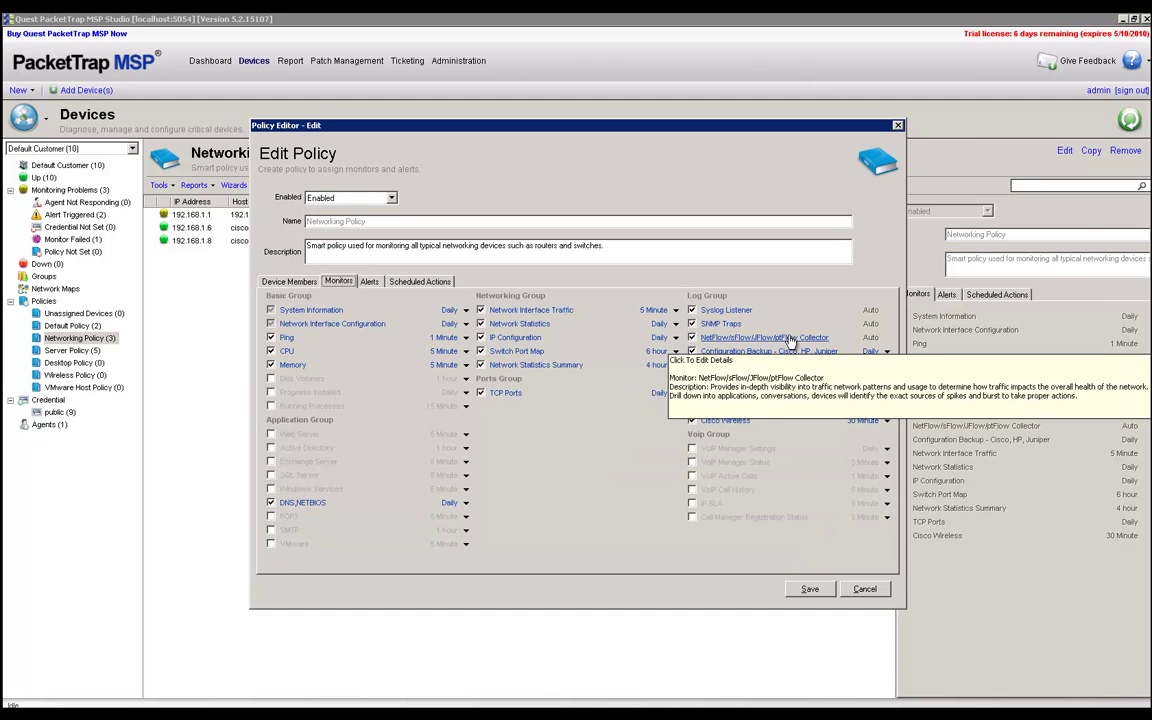
{"action": "left_click", "coordinate": [857, 591]}
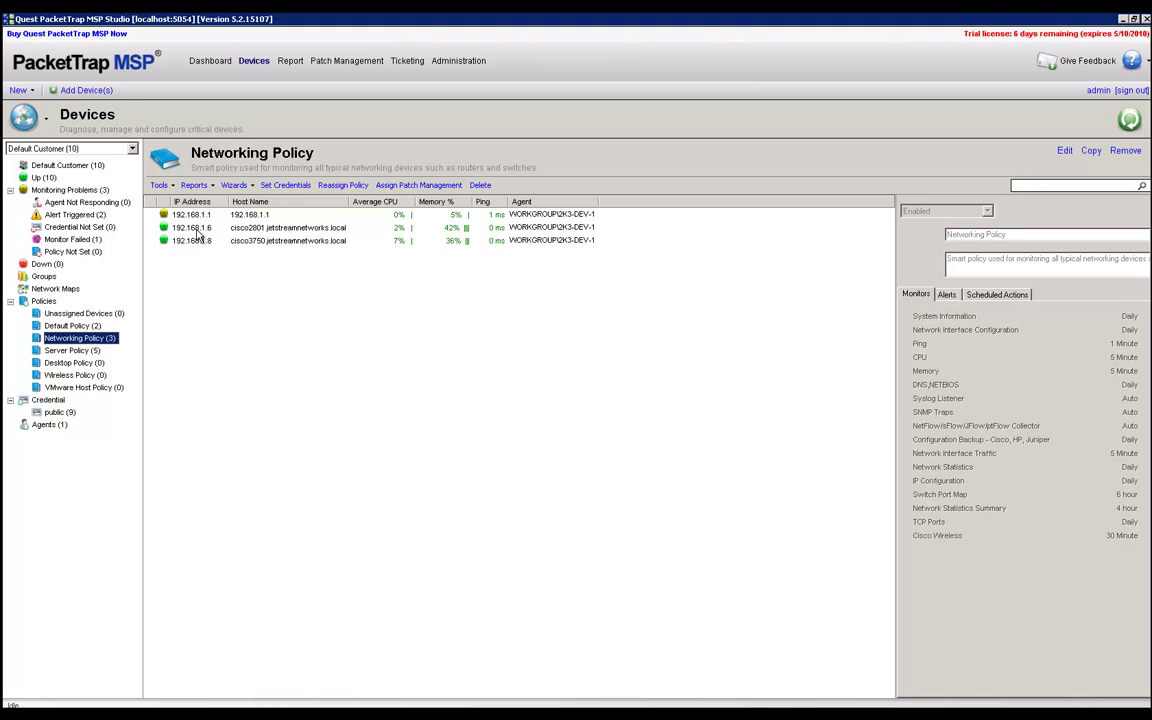
Step: Start traffic analysis enablement for device 192.168.1.6 with NetFlow or sFlow as the flow type
{"action": "left_click", "coordinate": [199, 229]}
{"action": "right_click", "coordinate": [198, 230]}
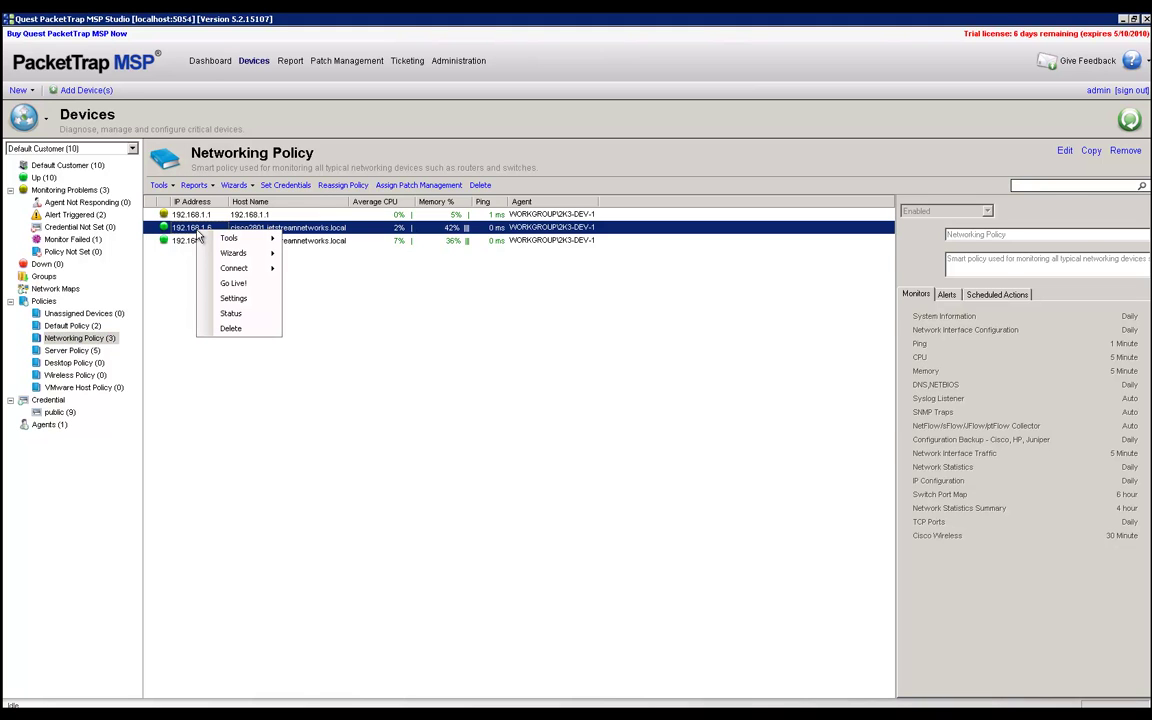
{"action": "mouse_move", "coordinate": [256, 260]}
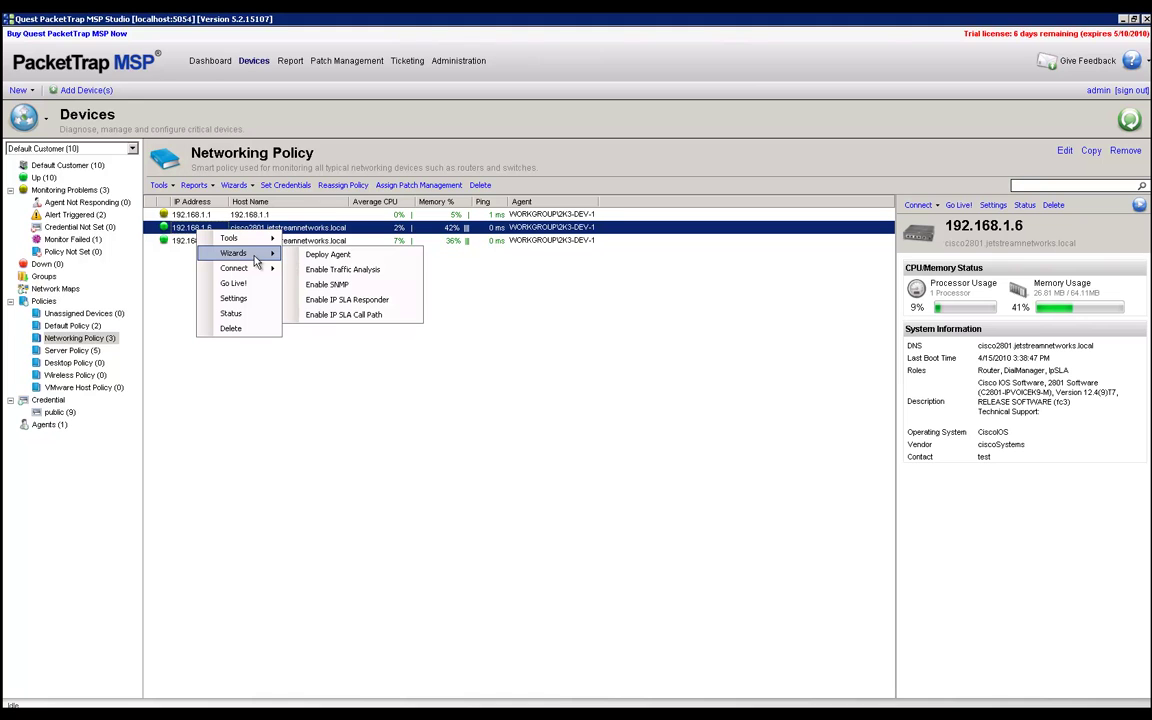
{"action": "left_click", "coordinate": [401, 279]}
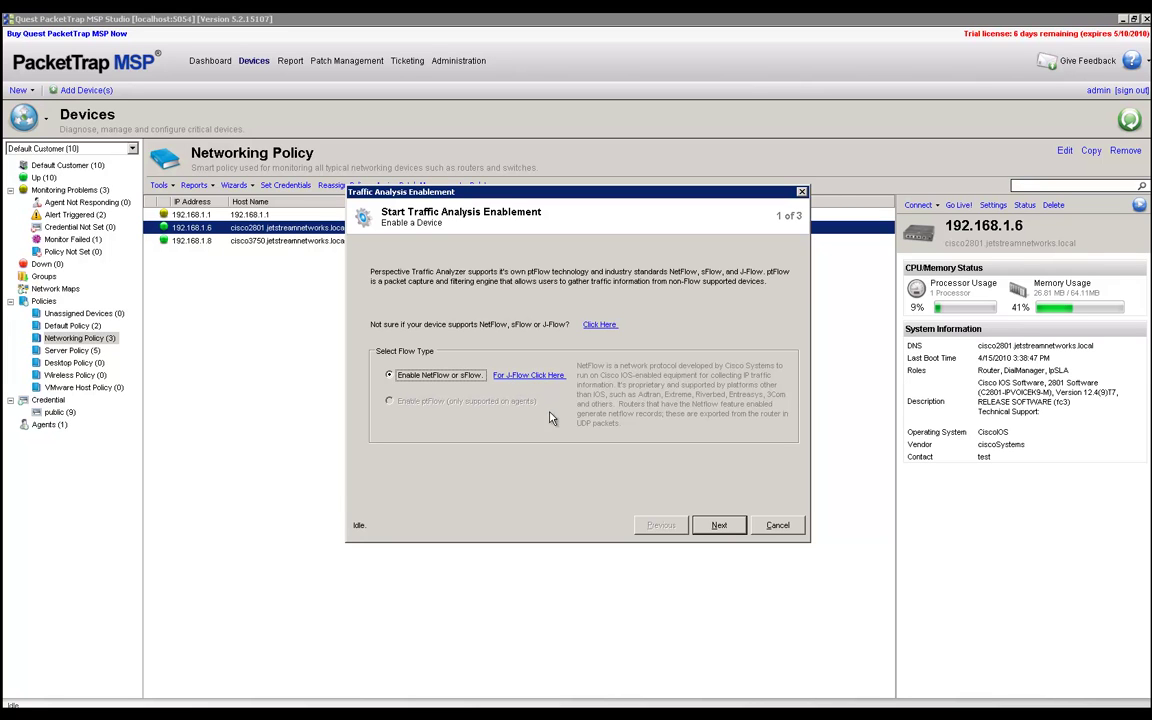
{"action": "left_click", "coordinate": [727, 532]}
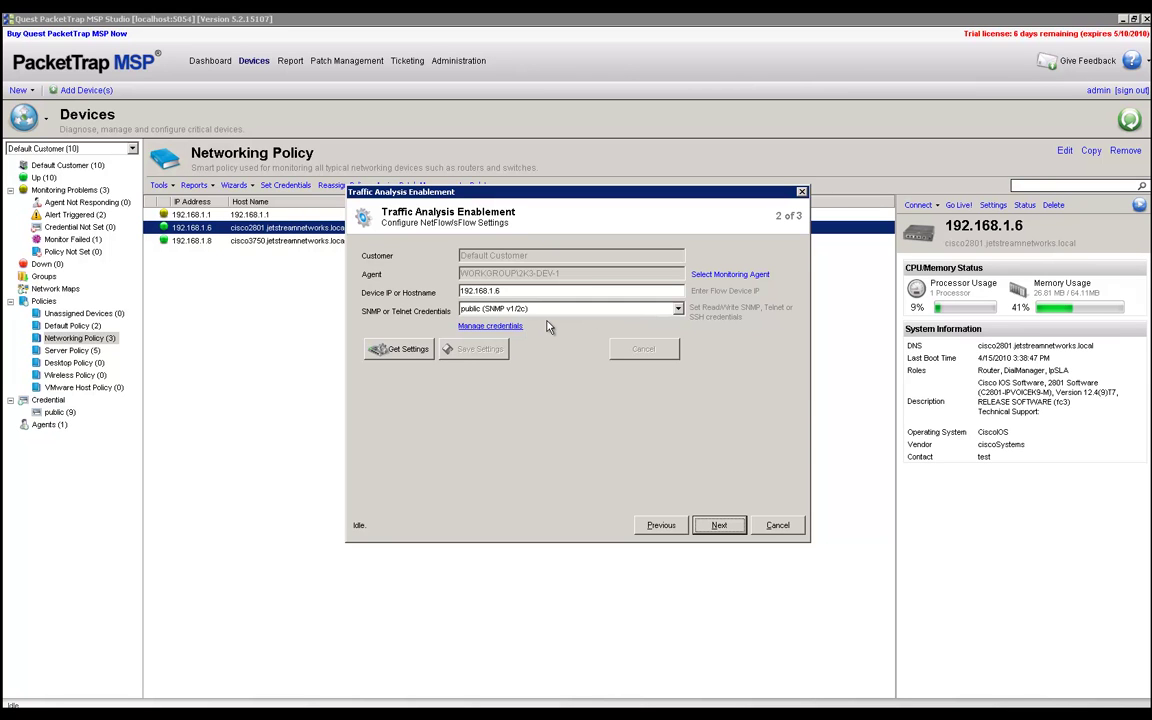
Step: View the credential types offered for a new entry in the encrypted credential store, without saving a credential
{"action": "left_click", "coordinate": [505, 328]}
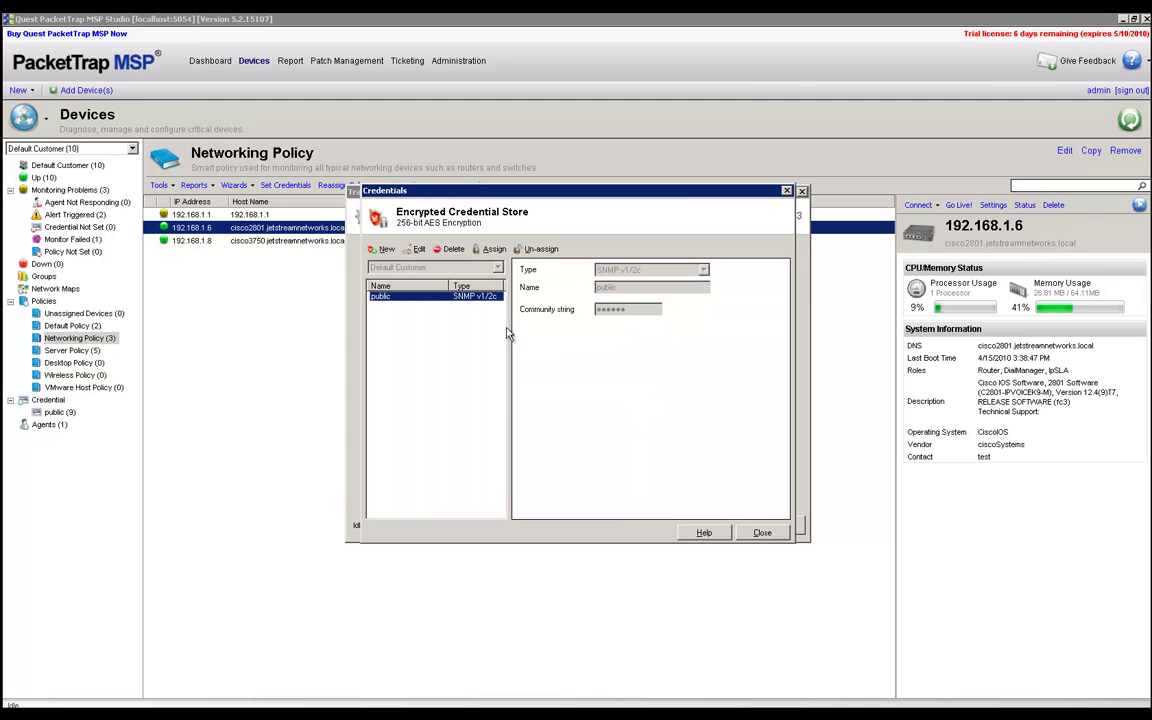
{"action": "left_click", "coordinate": [378, 250]}
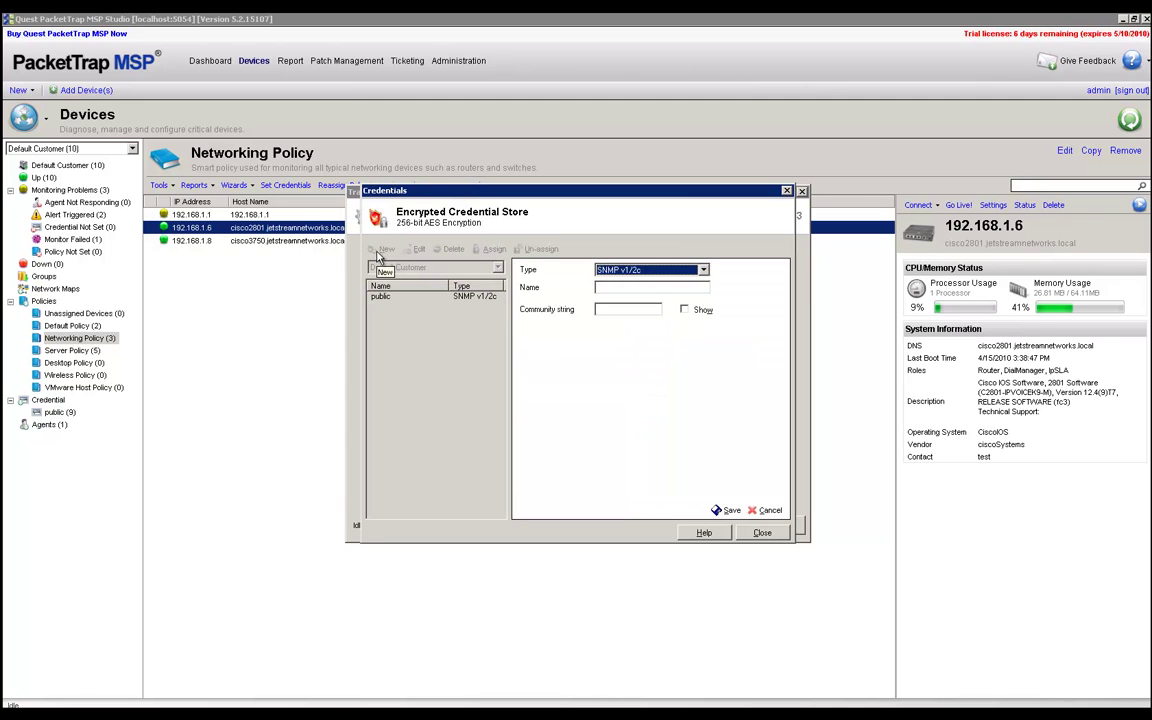
{"action": "left_click", "coordinate": [622, 271]}
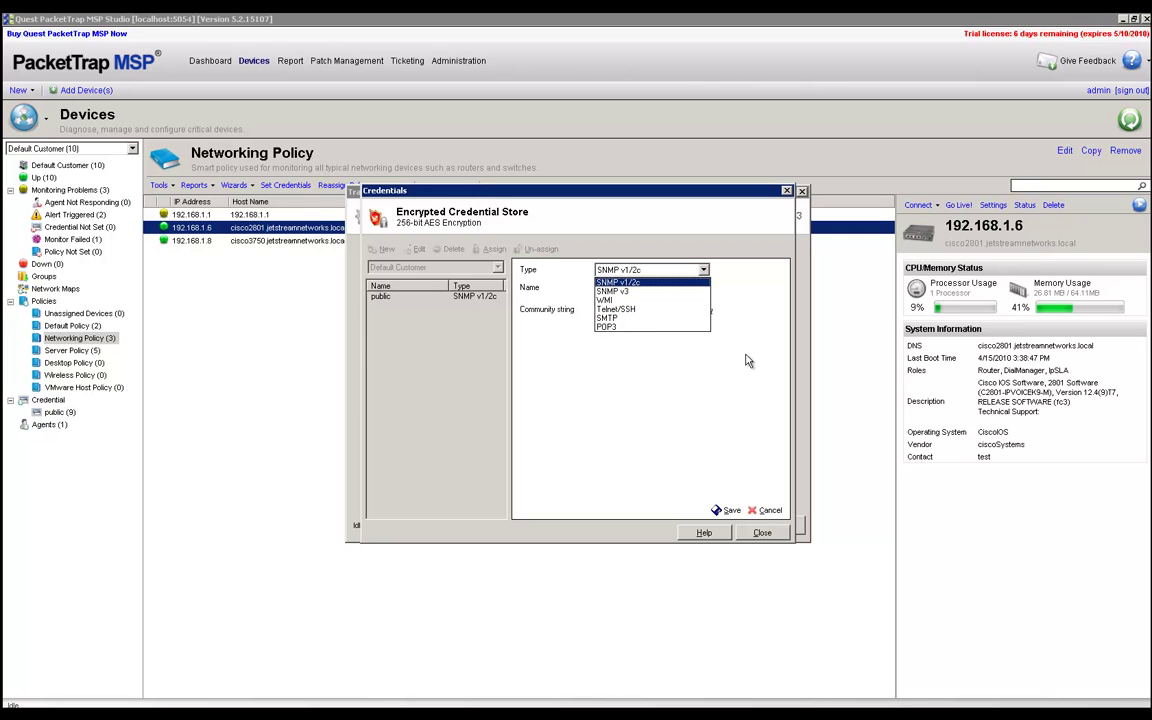
{"action": "left_click", "coordinate": [676, 340]}
{"action": "left_click", "coordinate": [768, 510]}
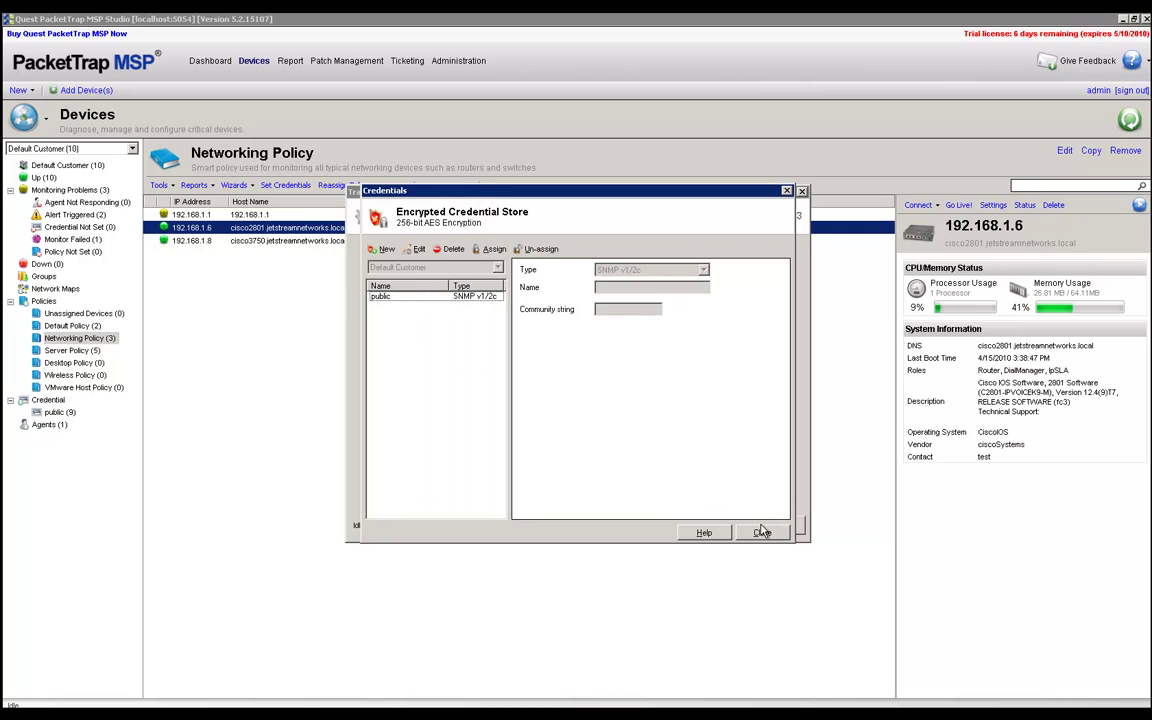
{"action": "left_click", "coordinate": [762, 533]}
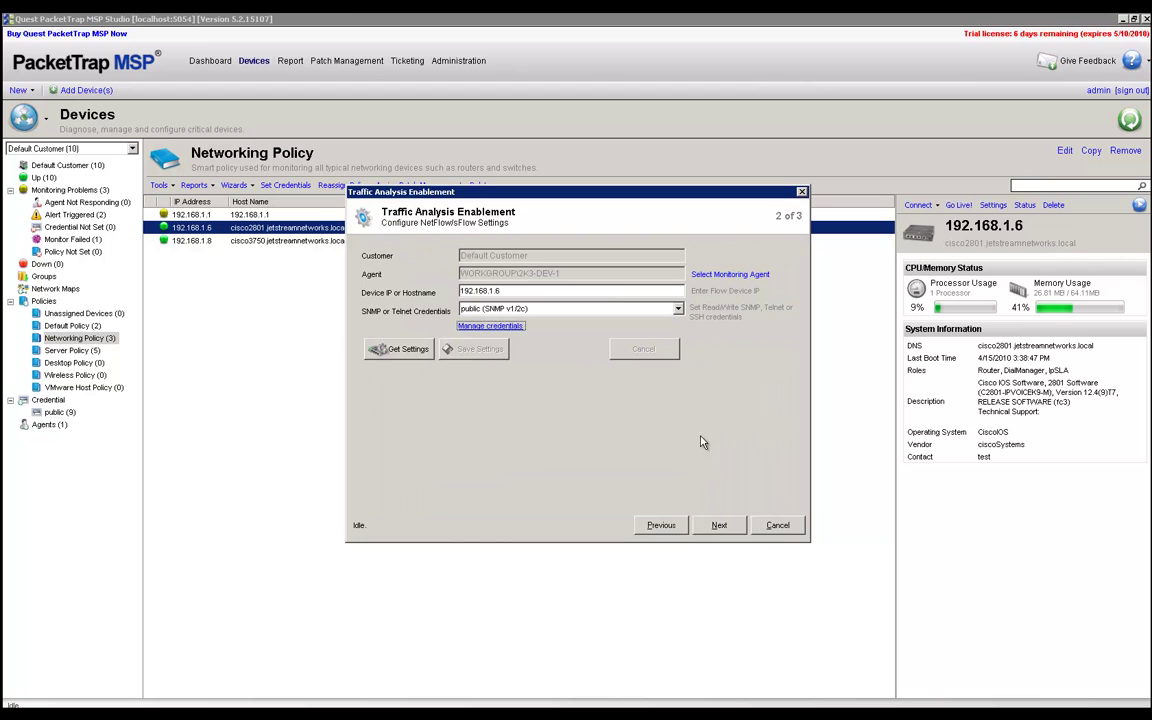
Step: Retrieve the device's flow settings and save them with export to 192.168.1.177 on port 2055
{"action": "left_click", "coordinate": [413, 350]}
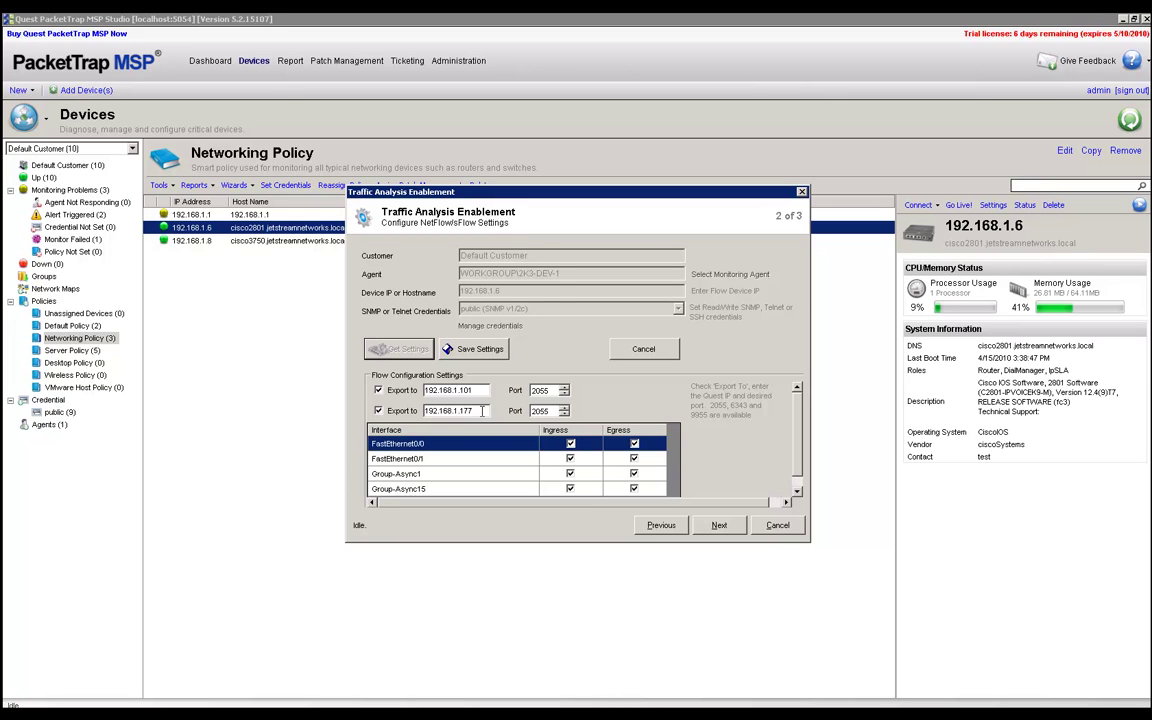
{"action": "left_click", "coordinate": [482, 410]}
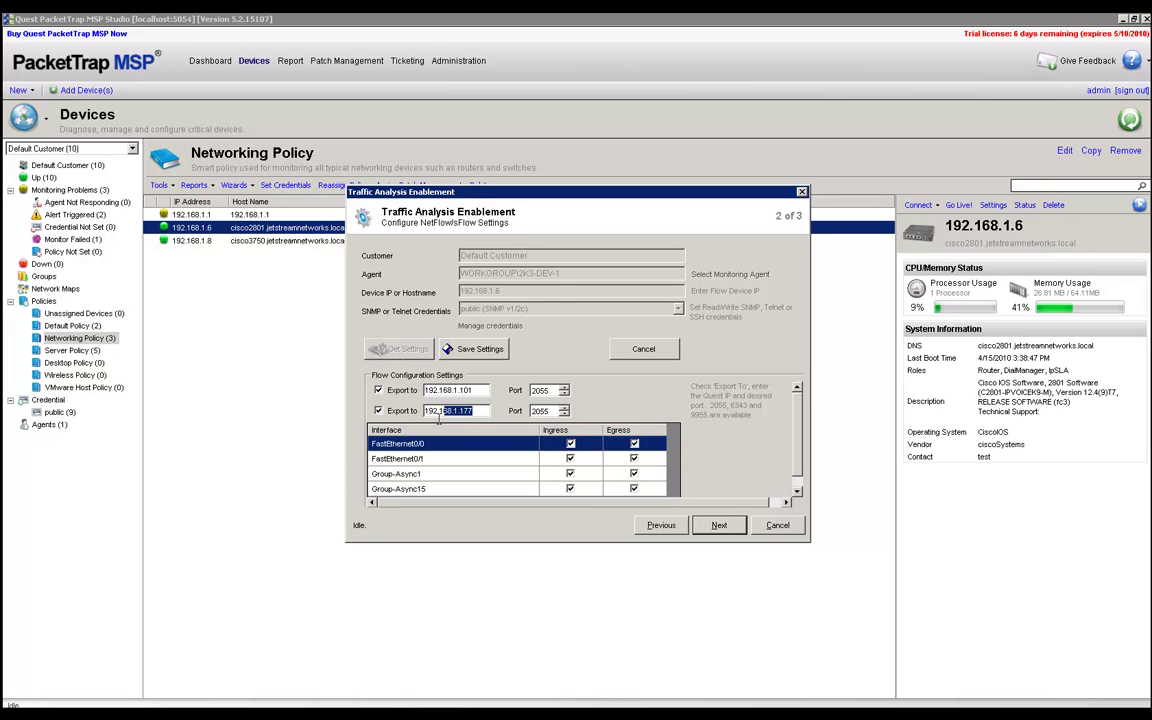
{"action": "left_click_drag", "start_coordinate": [438, 419], "coordinate": [380, 376]}
{"action": "left_click_drag", "start_coordinate": [517, 196], "coordinate": [548, 323]}
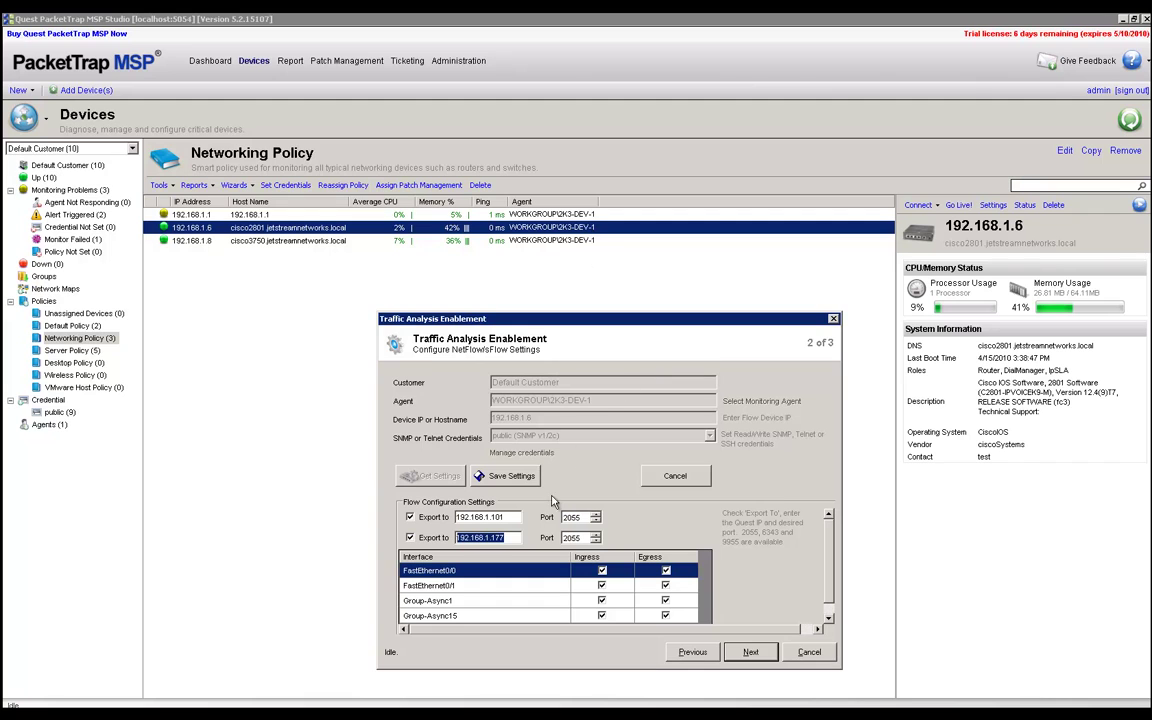
{"action": "left_click", "coordinate": [517, 537]}
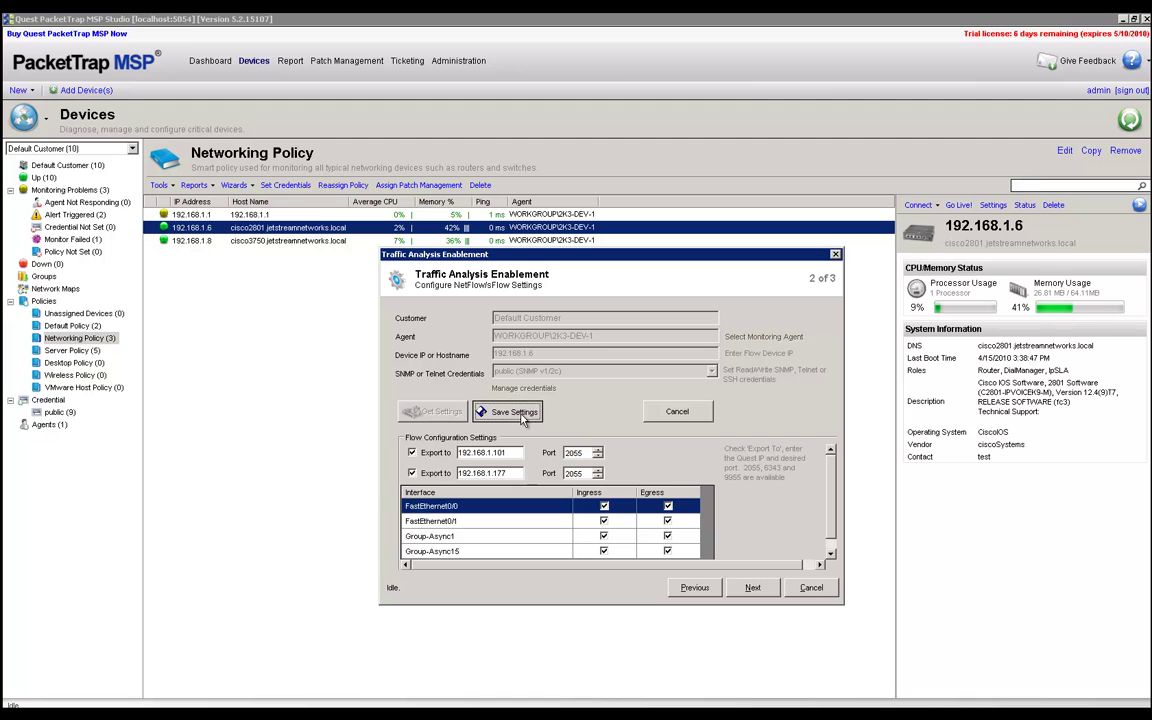
{"action": "left_click", "coordinate": [513, 412]}
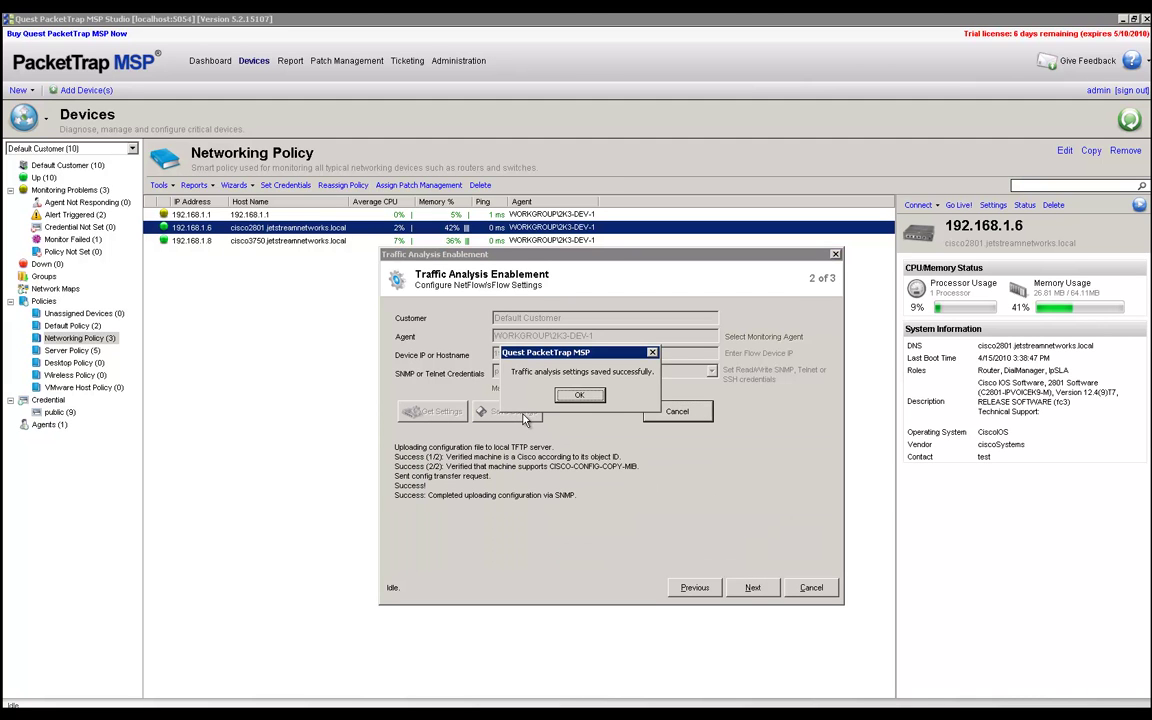
{"action": "left_click", "coordinate": [586, 401]}
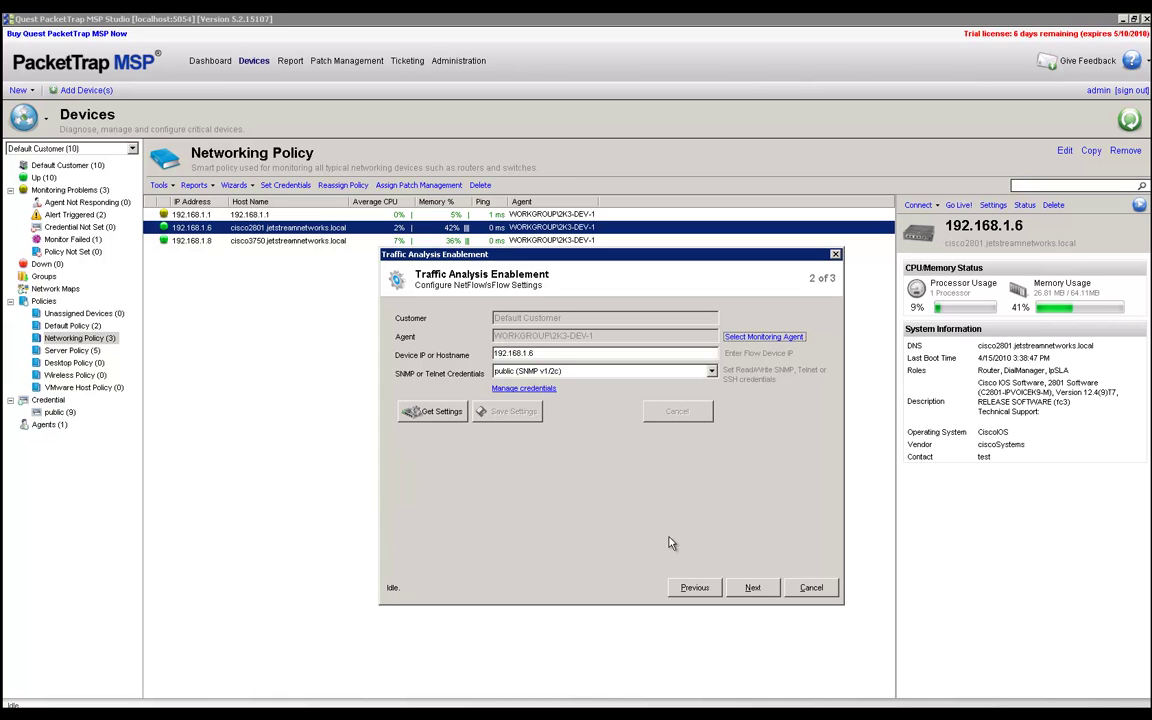
Step: Confirm that all changes are saved and finish the traffic analysis enablement
{"action": "left_click", "coordinate": [753, 590]}
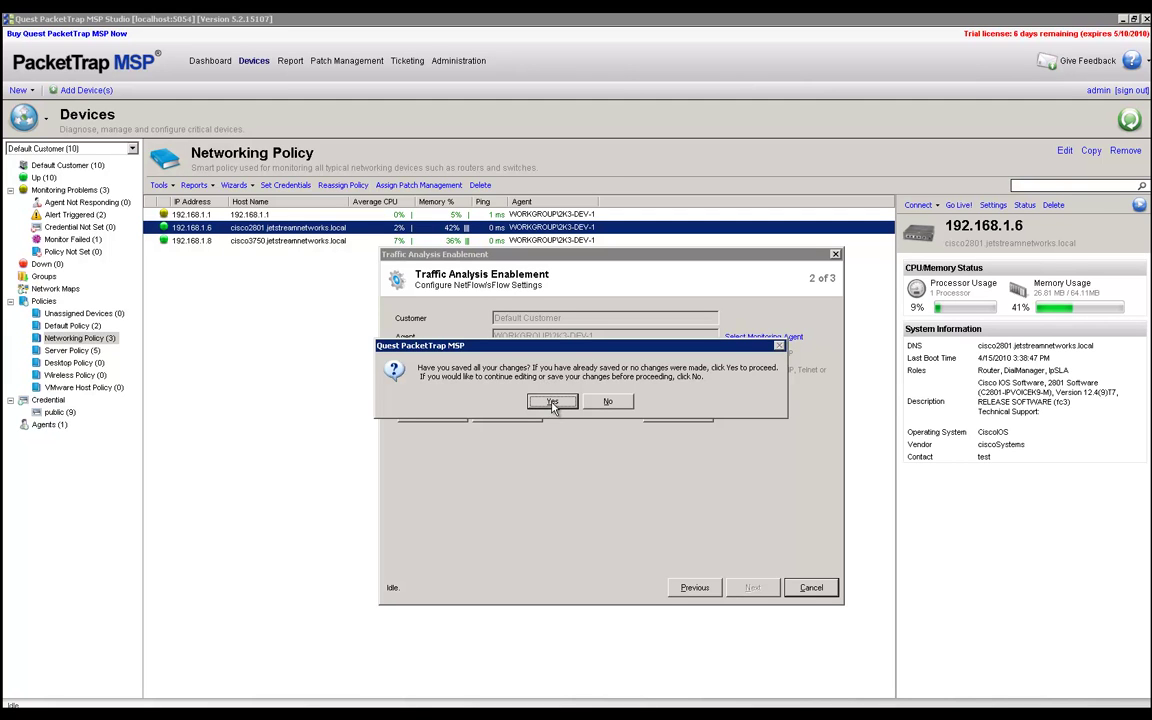
{"action": "left_click", "coordinate": [553, 402]}
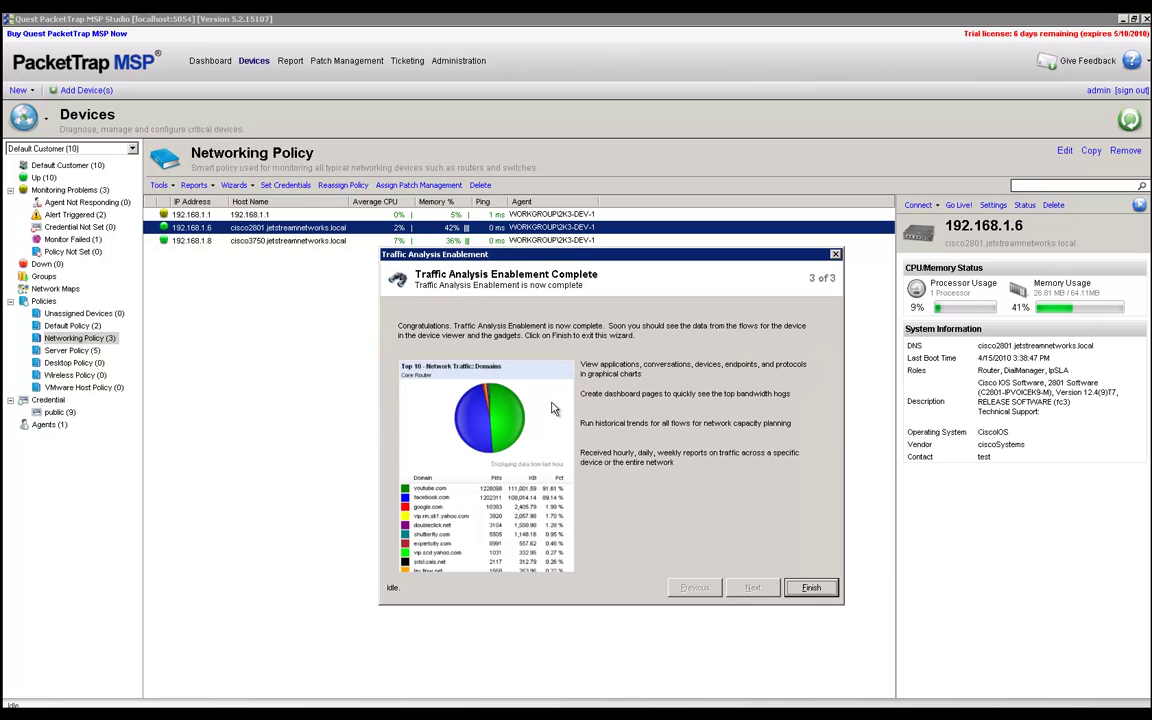
{"action": "left_click", "coordinate": [811, 588]}
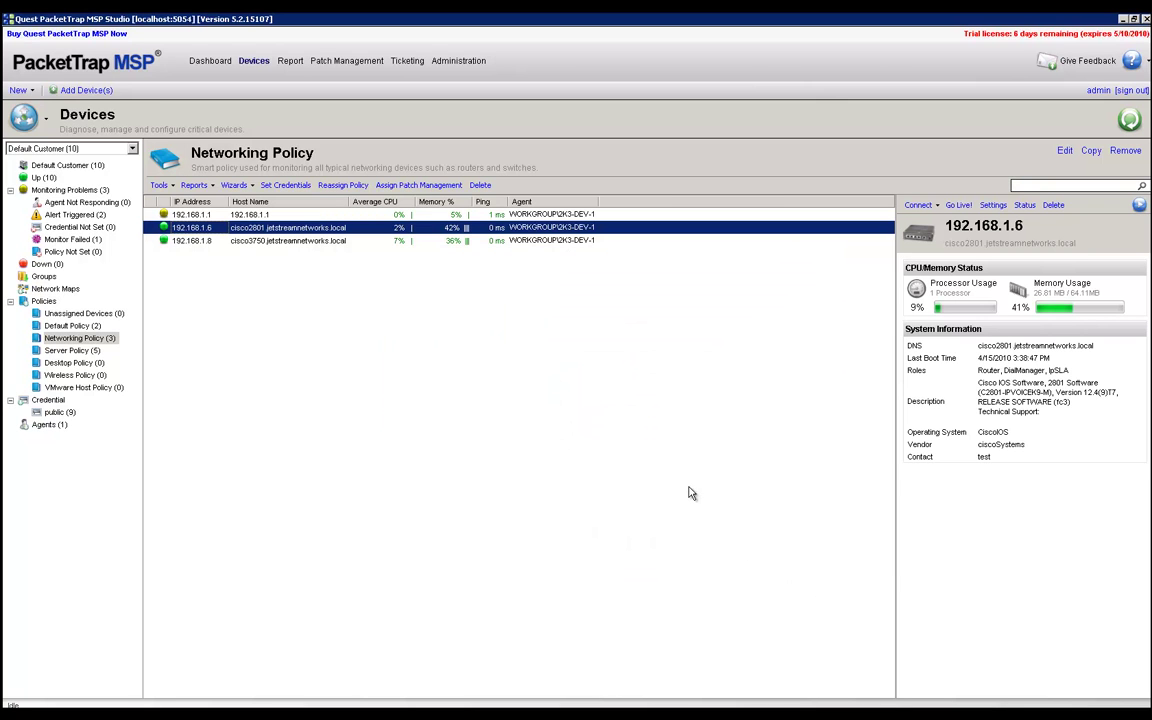
Step: Refresh the device list and run Go Live diagnostics on 192.168.1.6 for a duration of 1 Minute
{"action": "left_click", "coordinate": [1129, 119]}
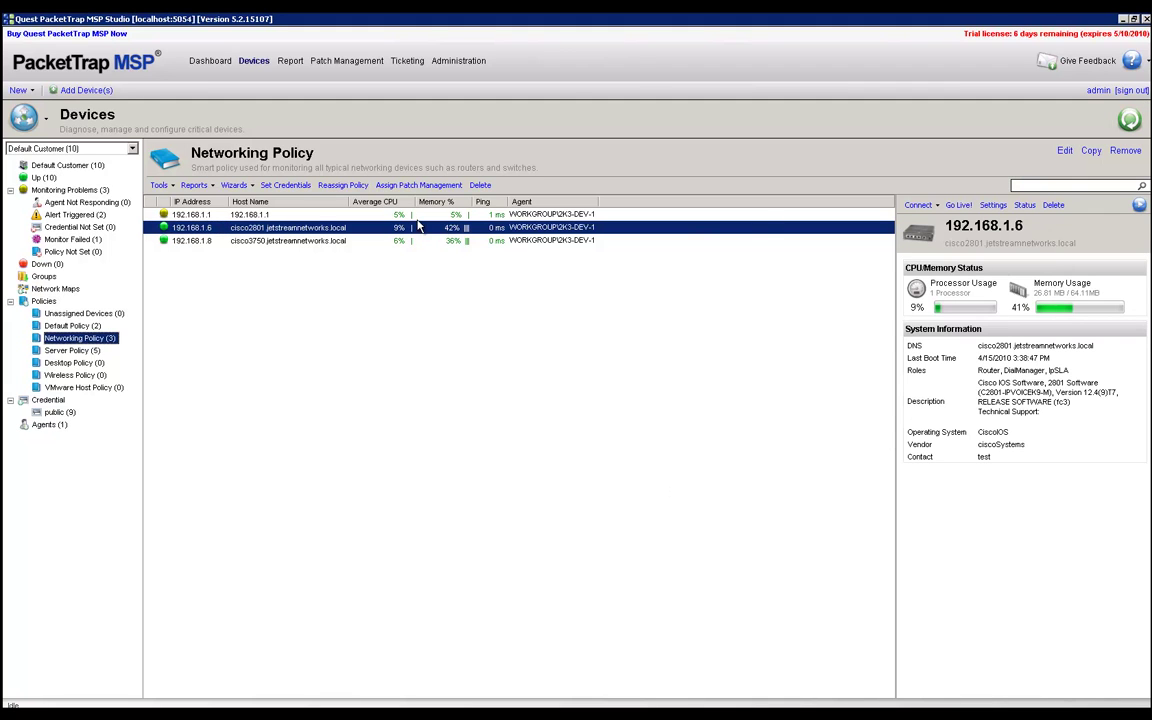
{"action": "right_click", "coordinate": [370, 233]}
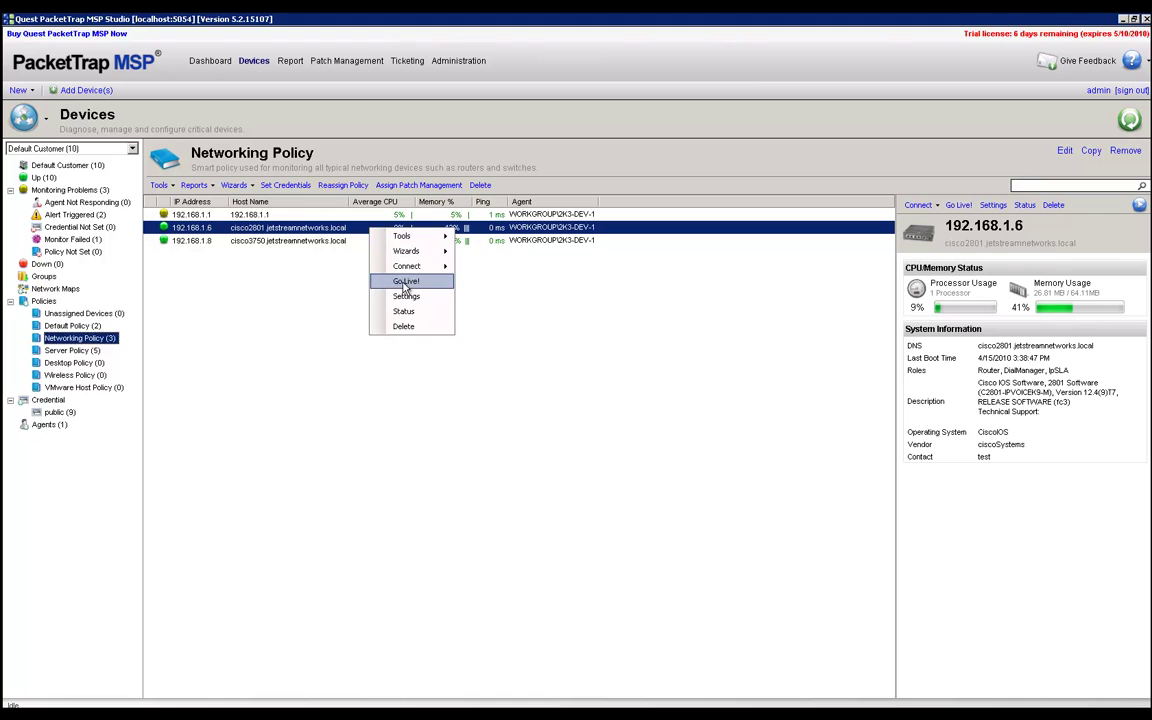
{"action": "left_click", "coordinate": [364, 254]}
{"action": "left_click", "coordinate": [522, 371]}
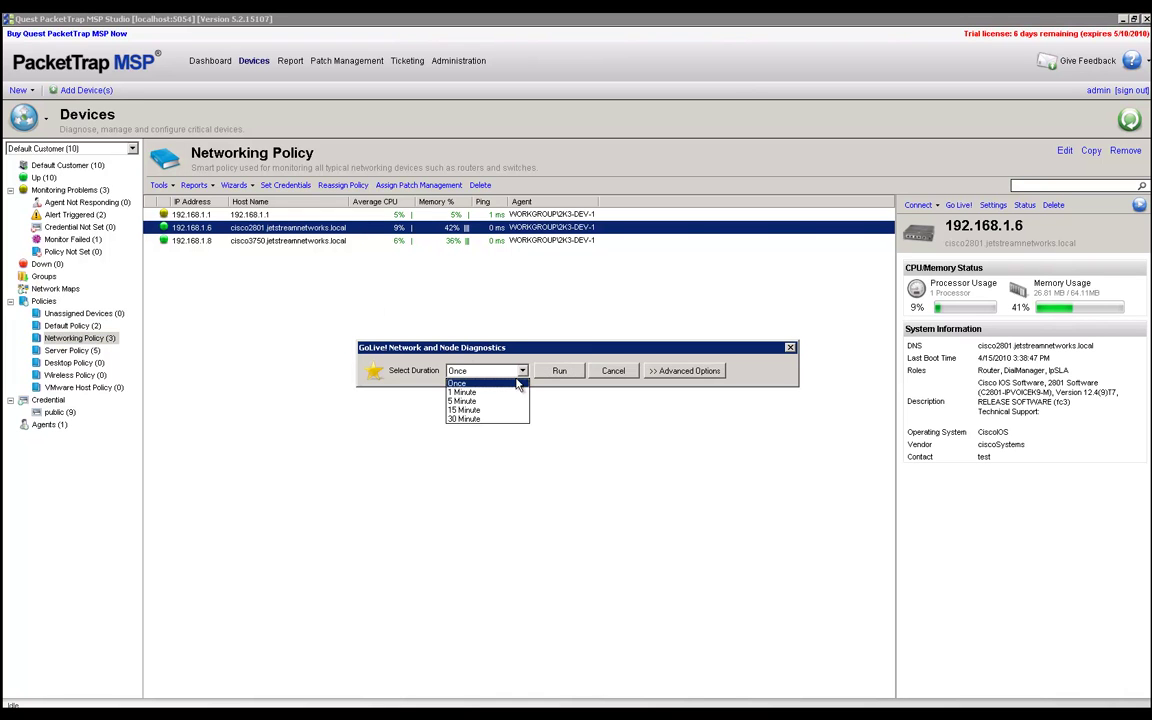
{"action": "left_click", "coordinate": [496, 393]}
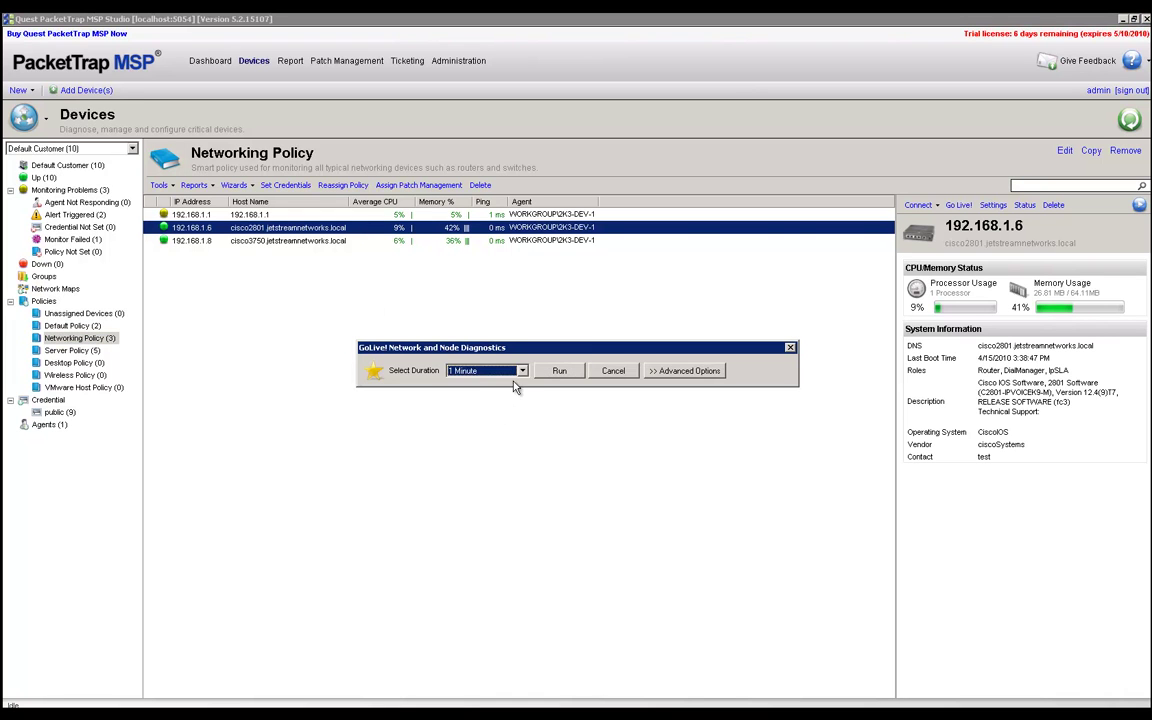
{"action": "left_click", "coordinate": [550, 372]}
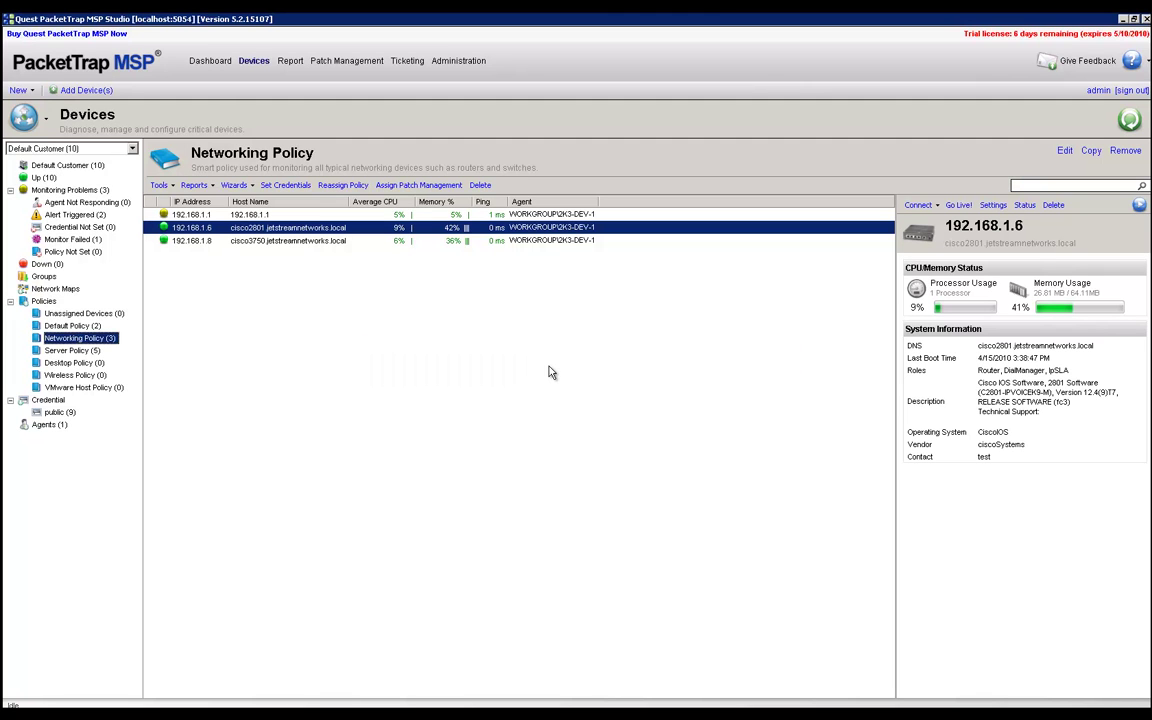
Step: Open the Network Traffic Flow details of 192.168.1.6 and examine the conversations, domains and protocols breakdowns, returning to the domains
{"action": "double_click", "coordinate": [289, 231]}
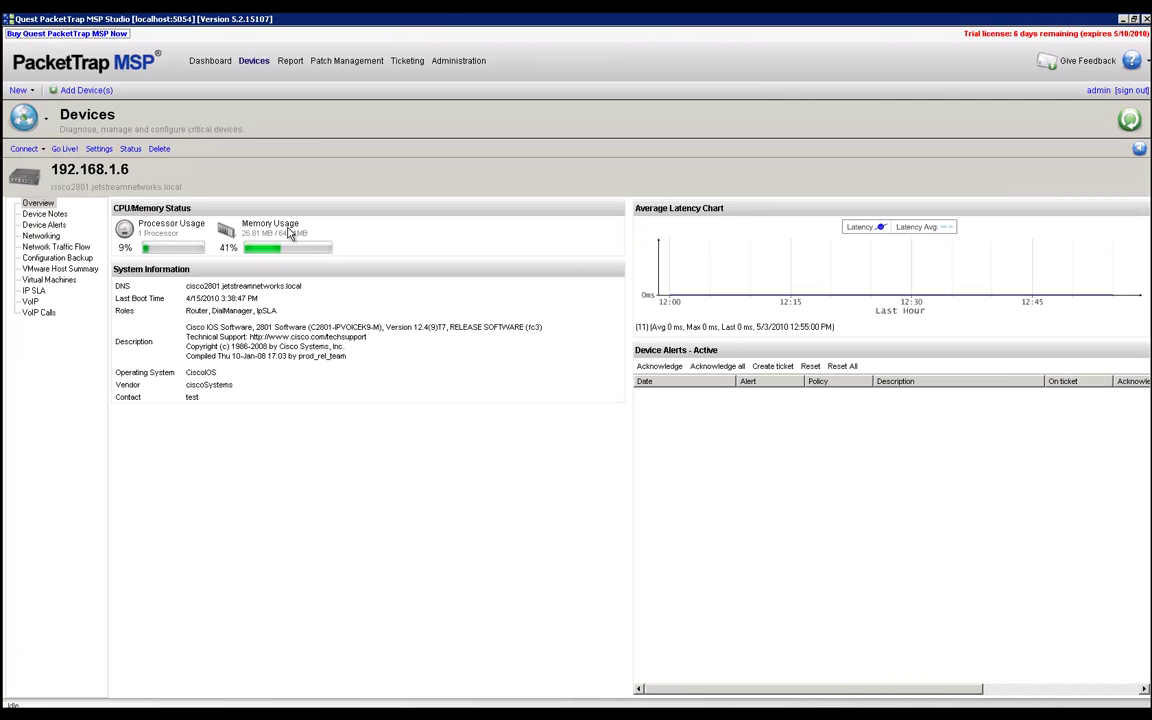
{"action": "left_click", "coordinate": [62, 248]}
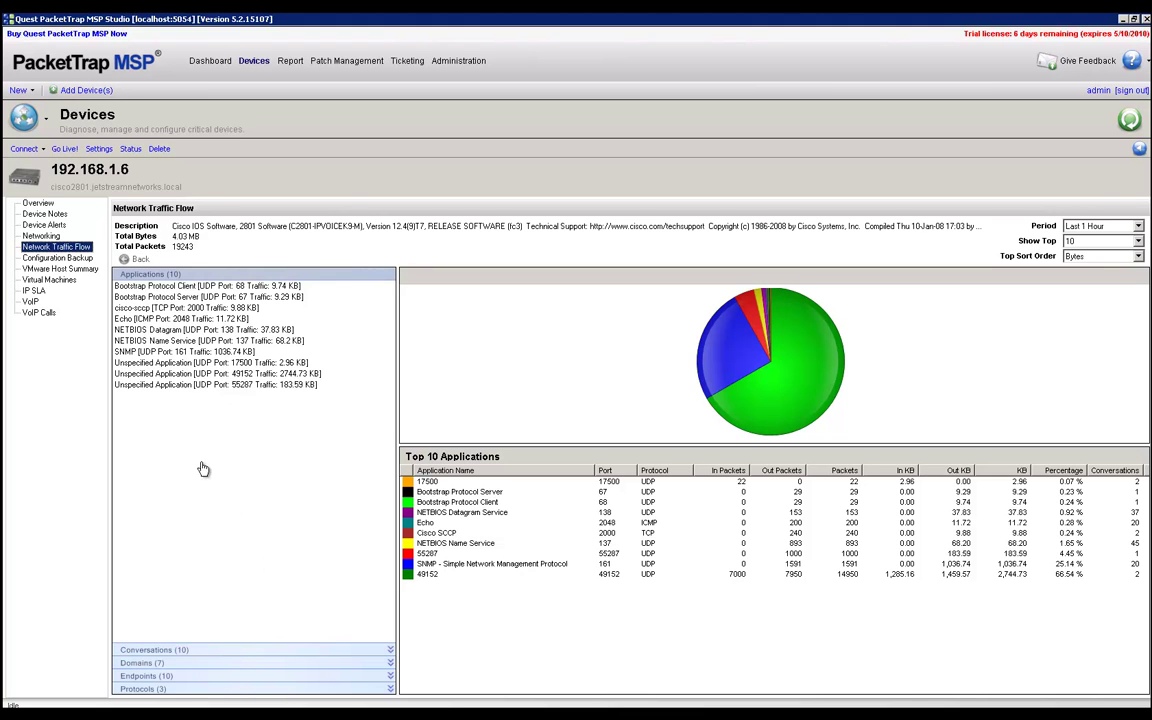
{"action": "left_click", "coordinate": [191, 656]}
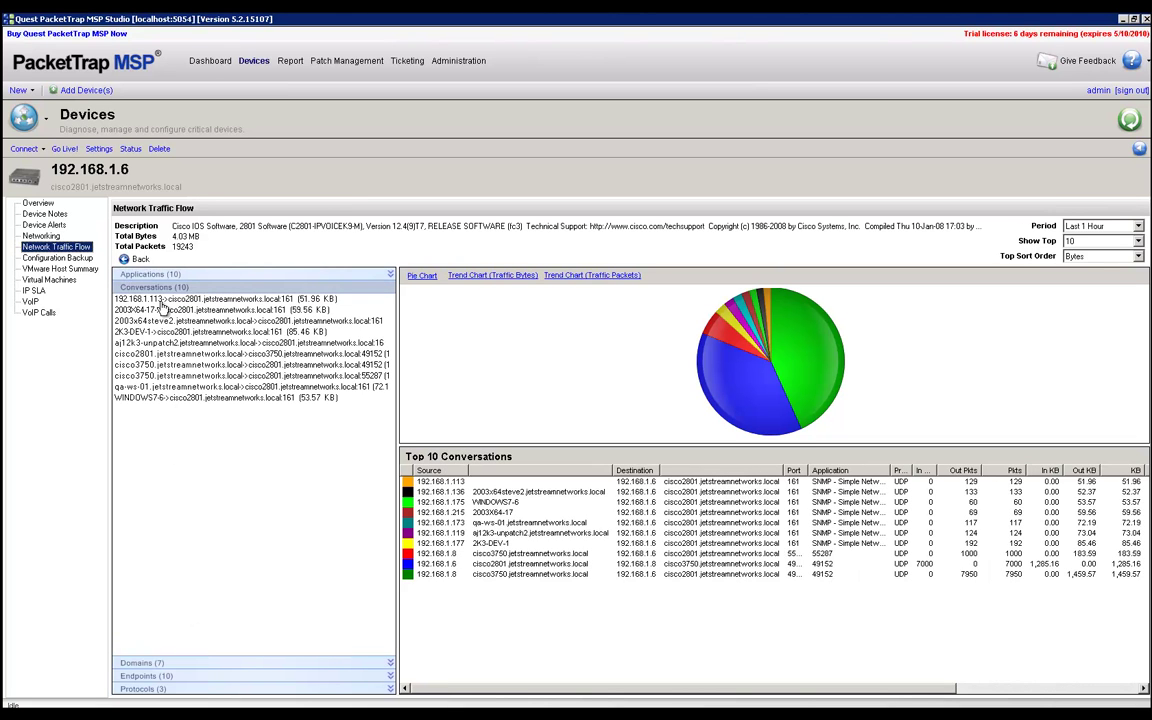
{"action": "left_click", "coordinate": [163, 660]}
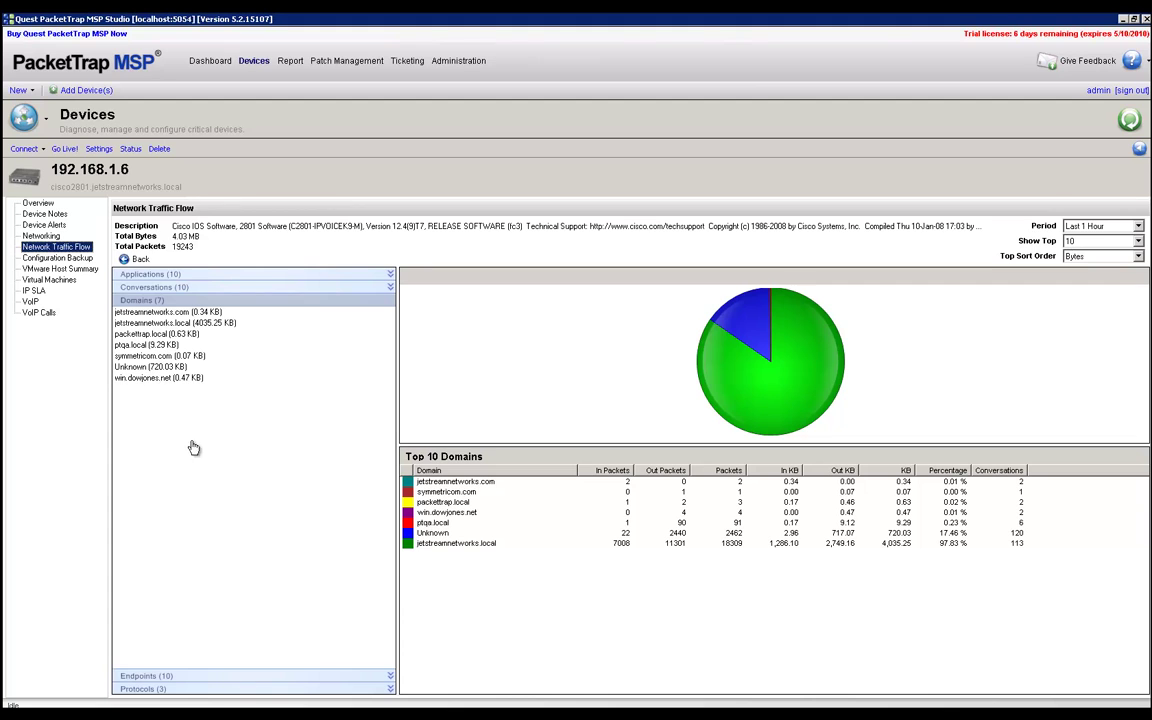
{"action": "left_click", "coordinate": [150, 688]}
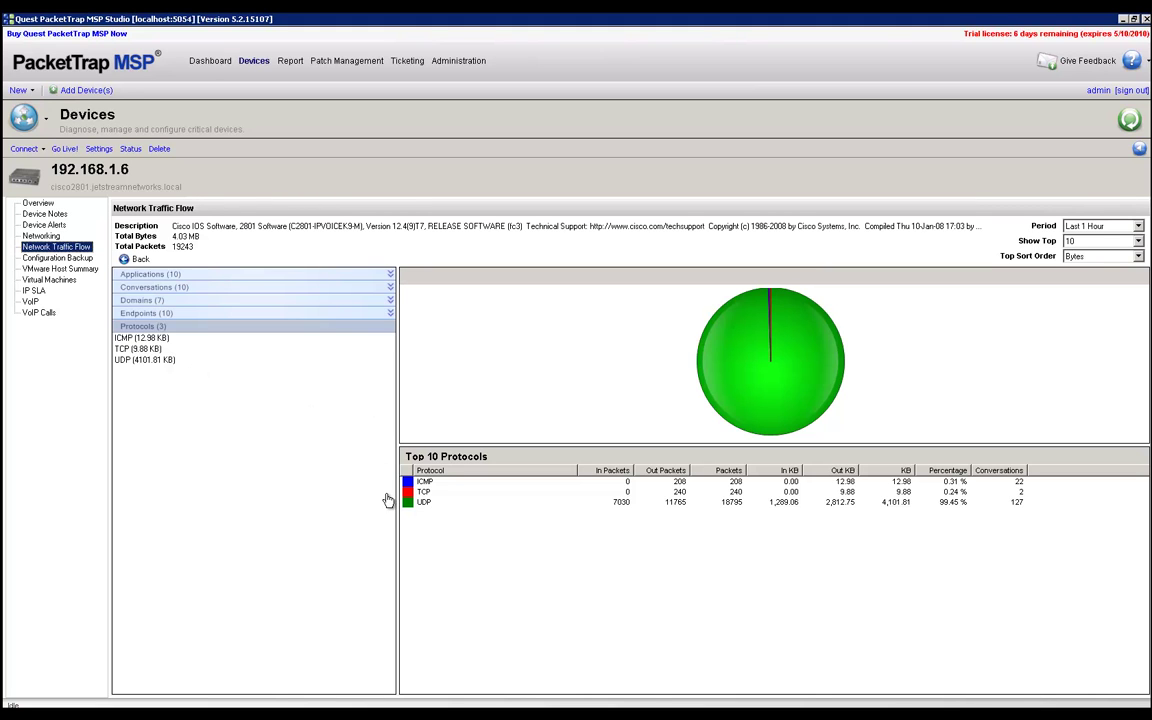
{"action": "left_click", "coordinate": [155, 302]}
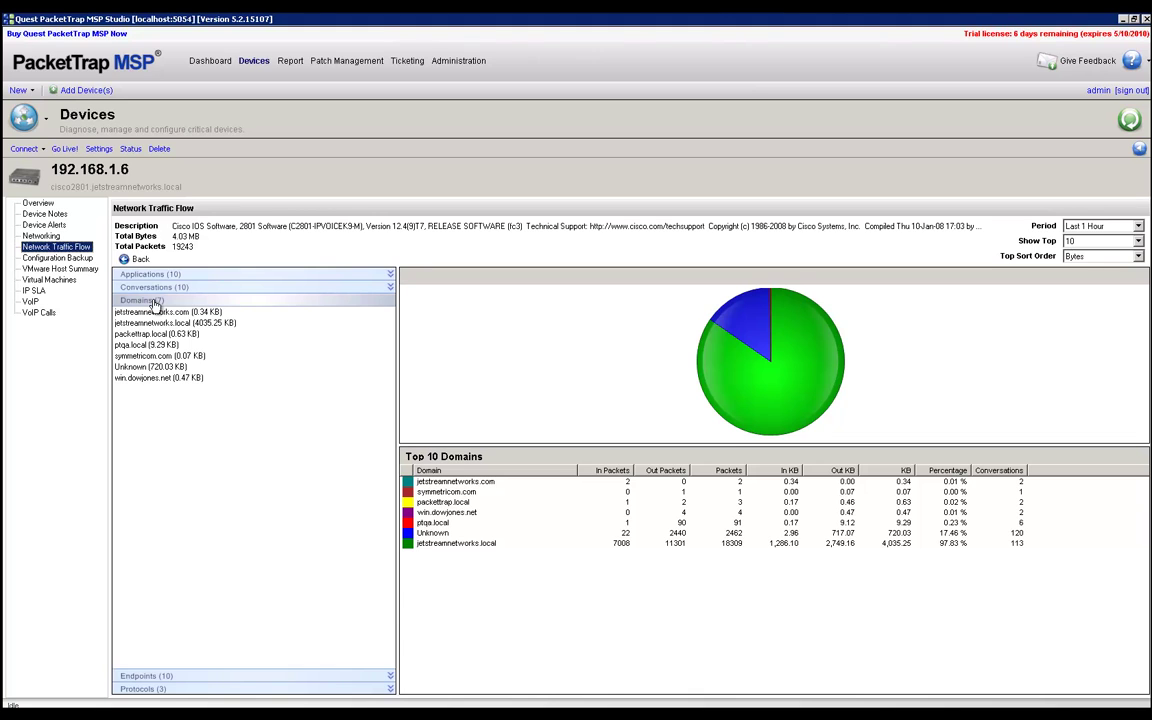